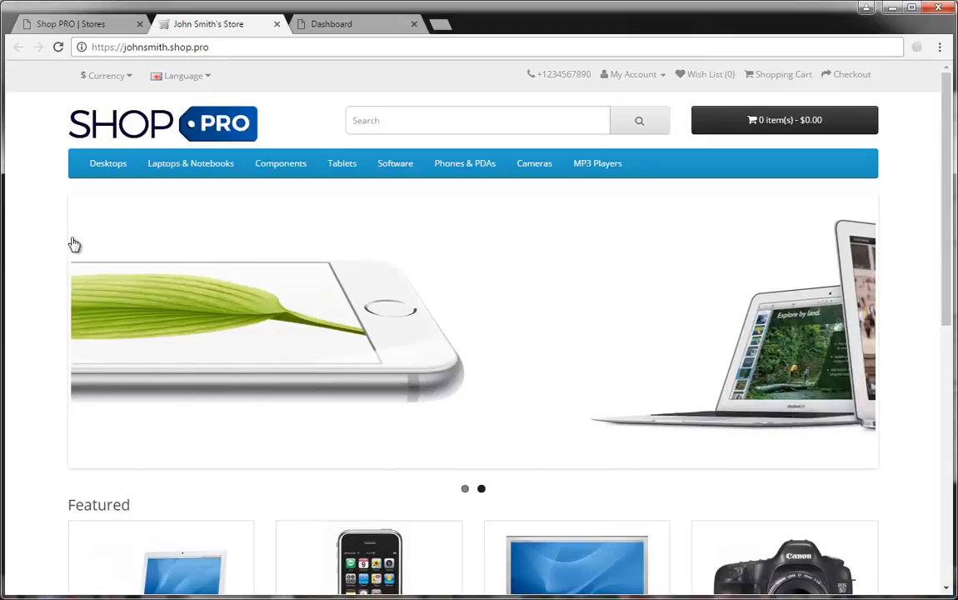
# Step: Add the featured iPhone to the cart and open the shopping cart page
pyautogui.scroll(-3, 35, 325)
pyautogui.scroll(3, 35, 325)
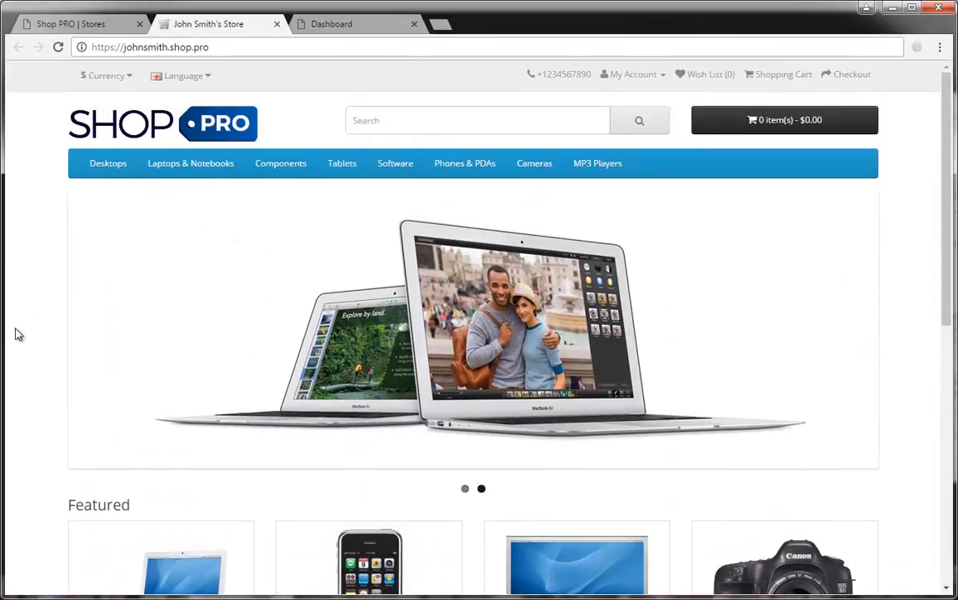
pyautogui.scroll(-4, 16, 333)
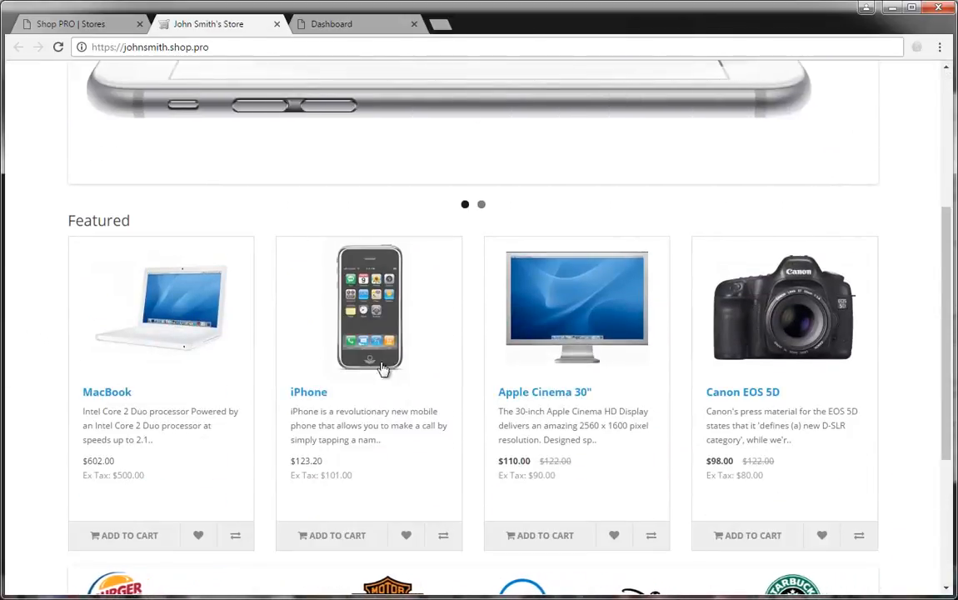
pyautogui.click(332, 535)
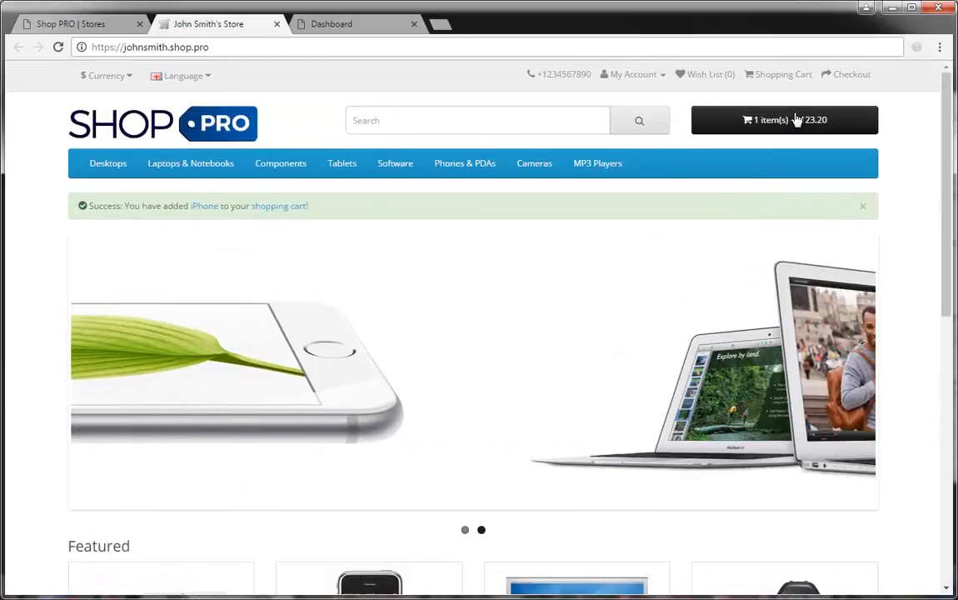
pyautogui.click(796, 120)
pyautogui.click(793, 320)
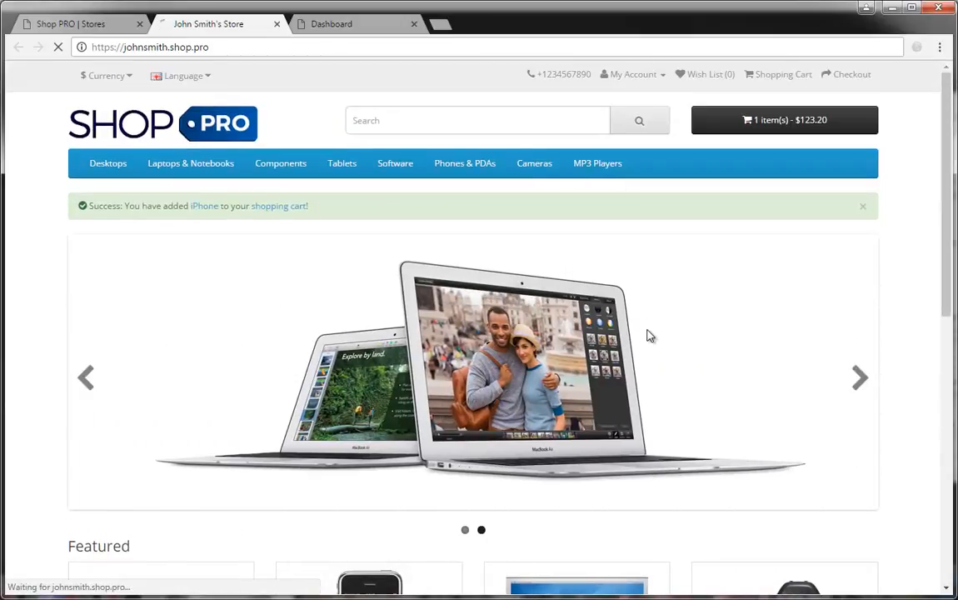
# Step: Review the cart's contents and total, and start the checkout with the Guest Checkout option
pyautogui.scroll(-4, 442, 228)
pyautogui.scroll(4, 862, 368)
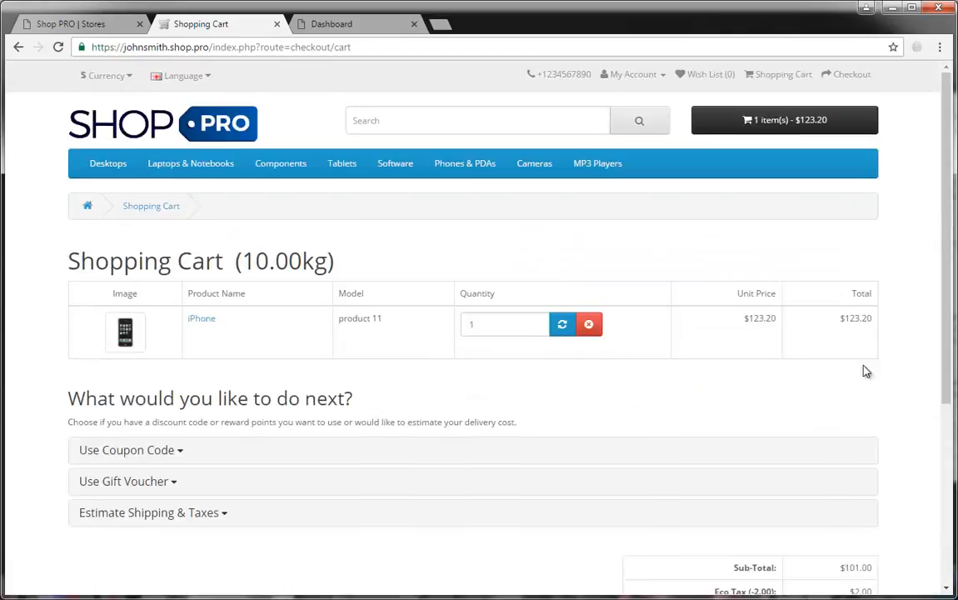
pyautogui.scroll(-4, 917, 388)
pyautogui.moveTo(786, 356); pyautogui.dragTo(759, 377)
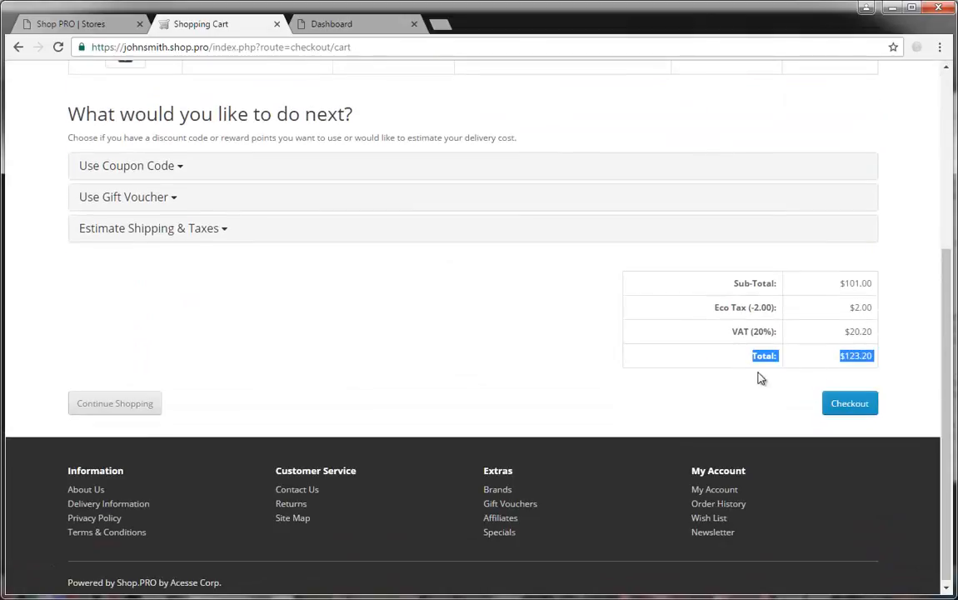
pyautogui.click(851, 403)
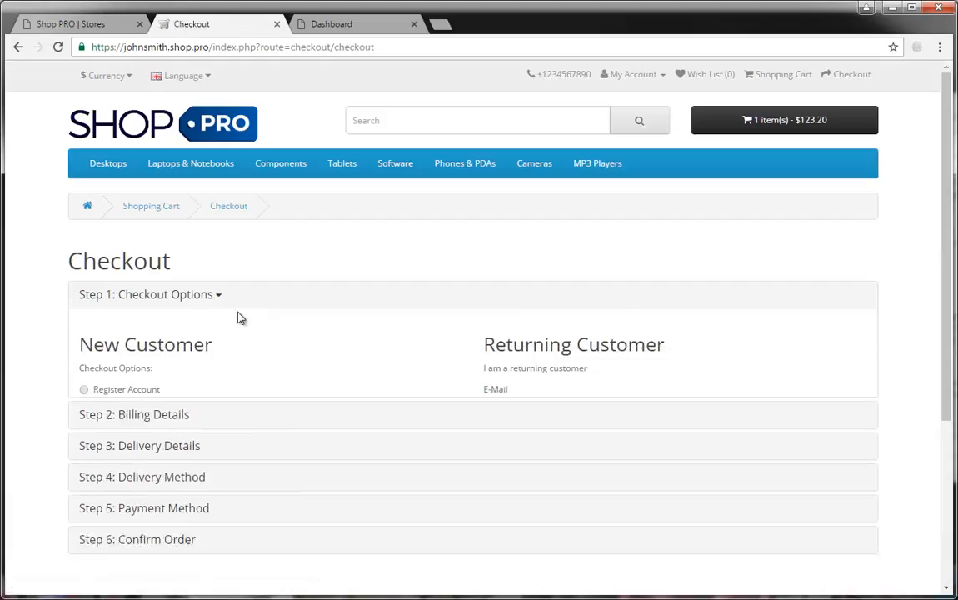
pyautogui.click(98, 407)
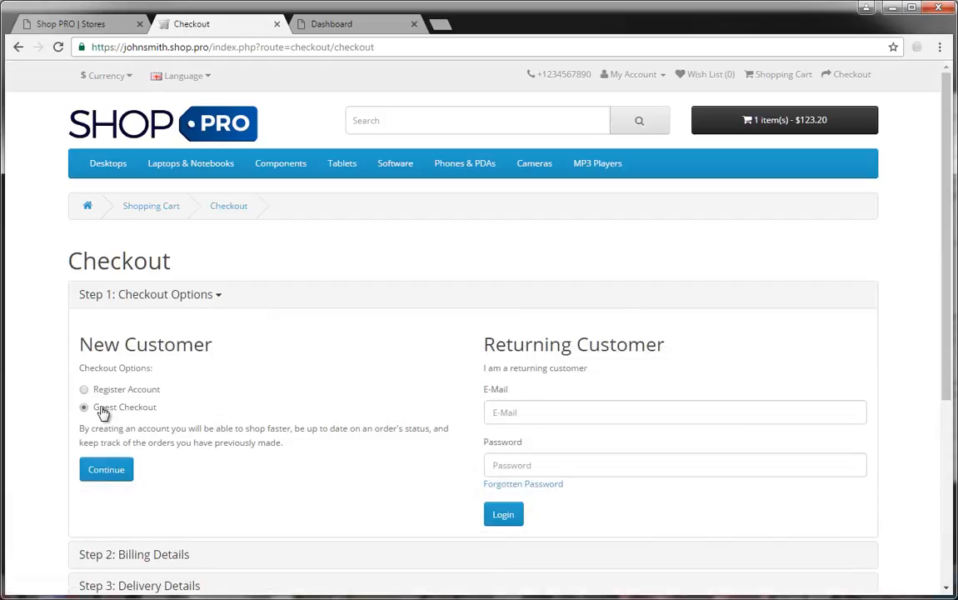
pyautogui.click(106, 468)
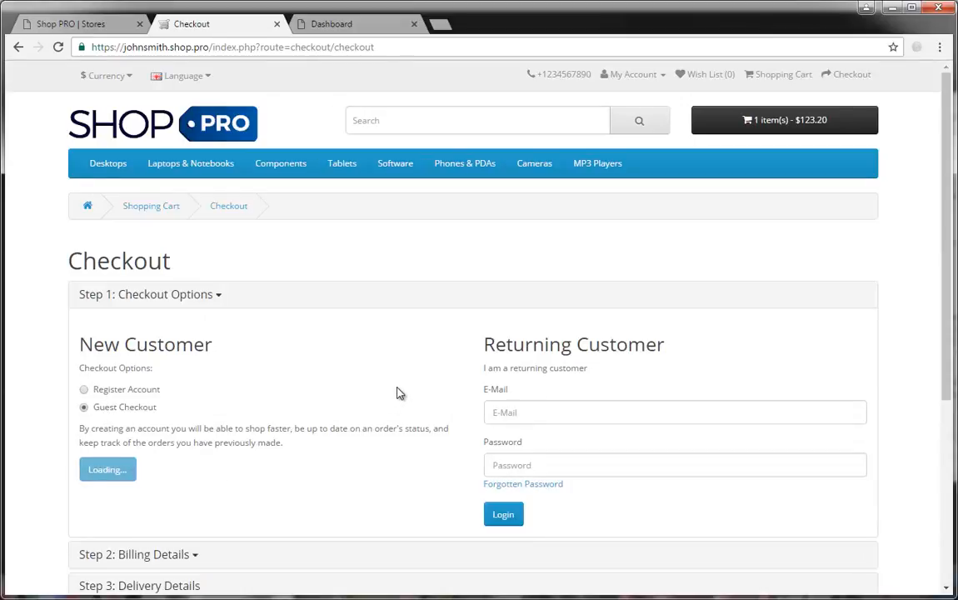
# Step: Enter the customer's first and last name in the billing details
pyautogui.click(184, 431)
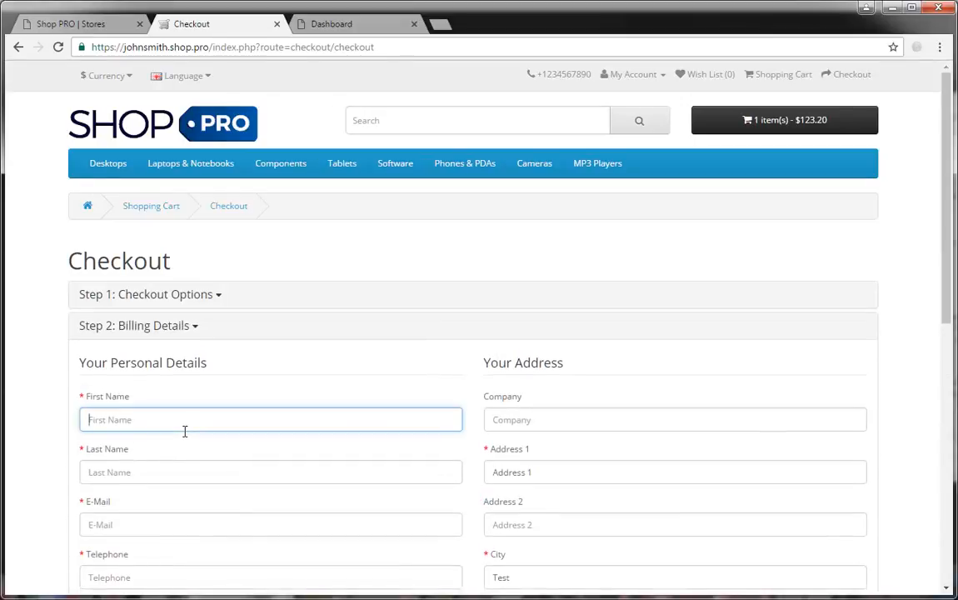
pyautogui.write('Demo')
pyautogui.hotkey('ctrl', 'a')
pyautogui.hotkey('ctrl', 'c')
pyautogui.press('Tab')
pyautogui.hotkey('ctrl', 'v')
pyautogui.press('Tab')
# Step: Fill in the customer's e-mail and telephone number in the billing details
pyautogui.write('dem')
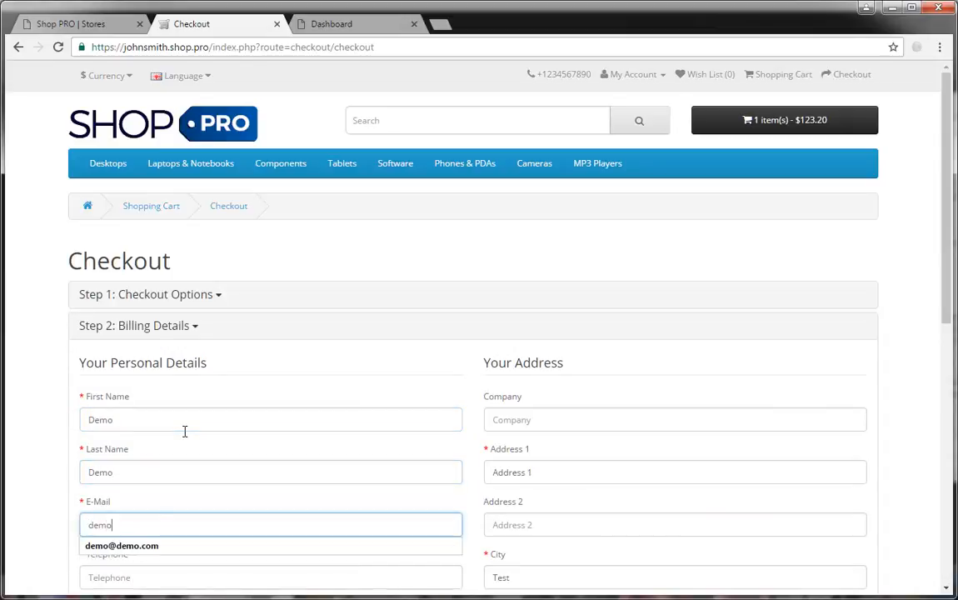
pyautogui.press('Down')
pyautogui.press('Return')
pyautogui.press('Tab')
pyautogui.write('+12')
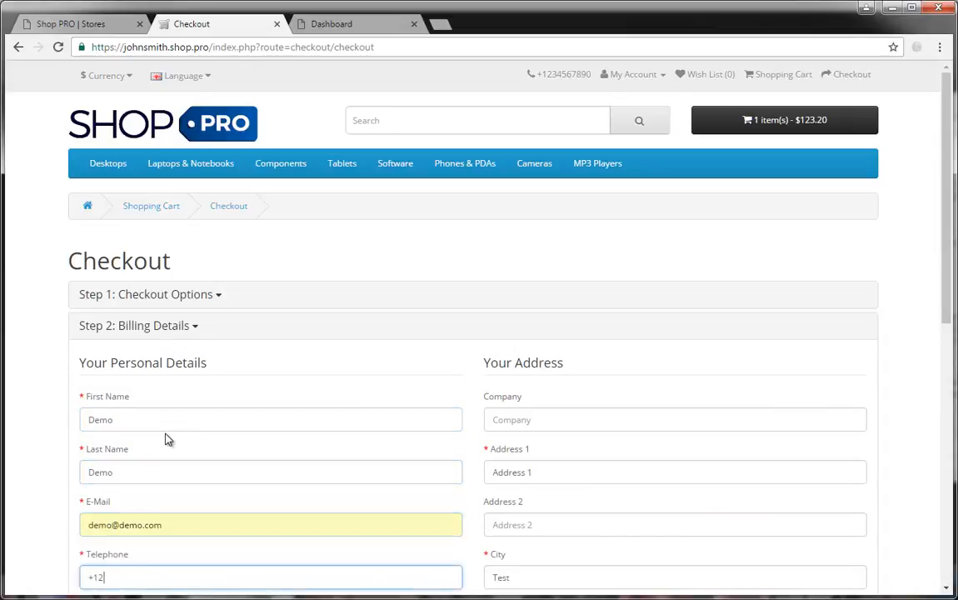
pyautogui.scroll(-5, 167, 439)
pyautogui.press('Tab')
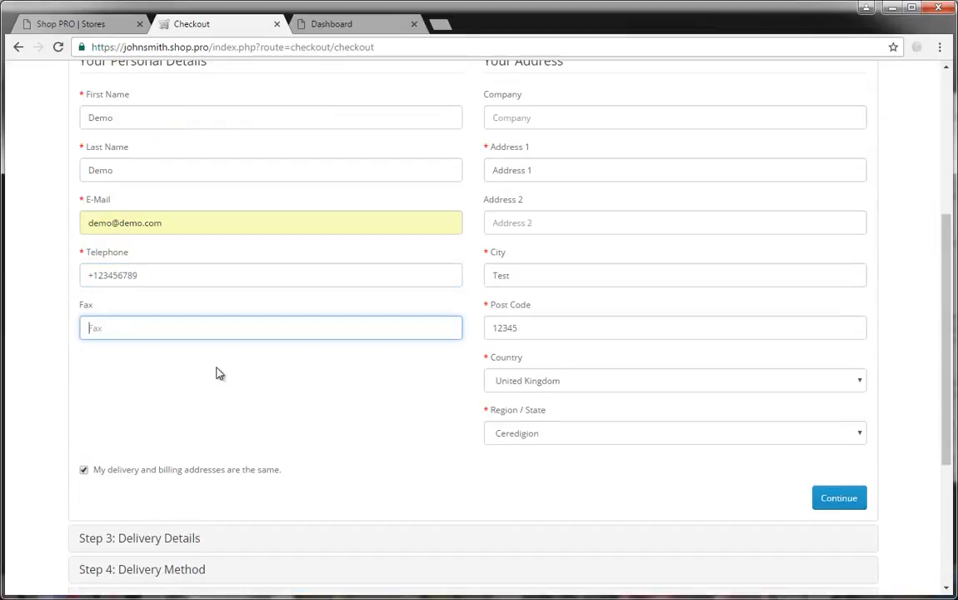
# Step: Check the prefilled billing address and submit the billing details to reach the delivery method
pyautogui.scroll(3, 216, 372)
pyautogui.click(514, 312)
pyautogui.scroll(-3, 635, 522)
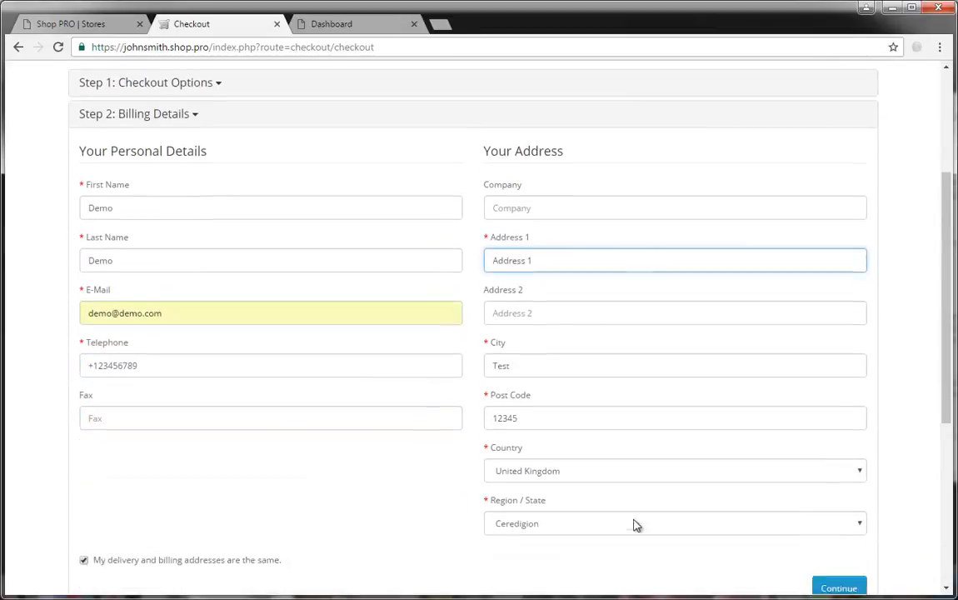
pyautogui.click(856, 498)
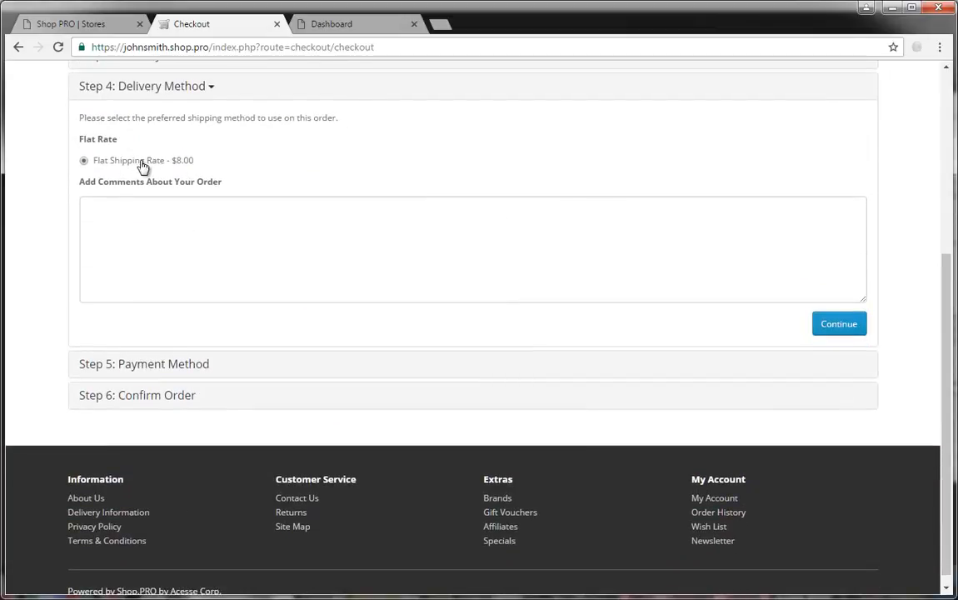
# Step: Switch to the store's admin dashboard and open the list of shipping extensions
pyautogui.click(346, 25)
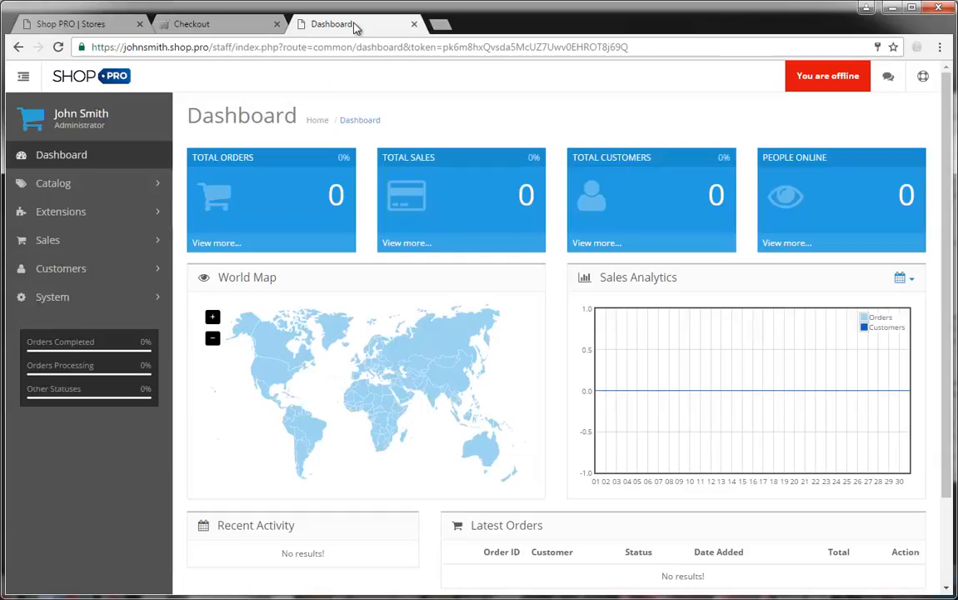
pyautogui.click(71, 211)
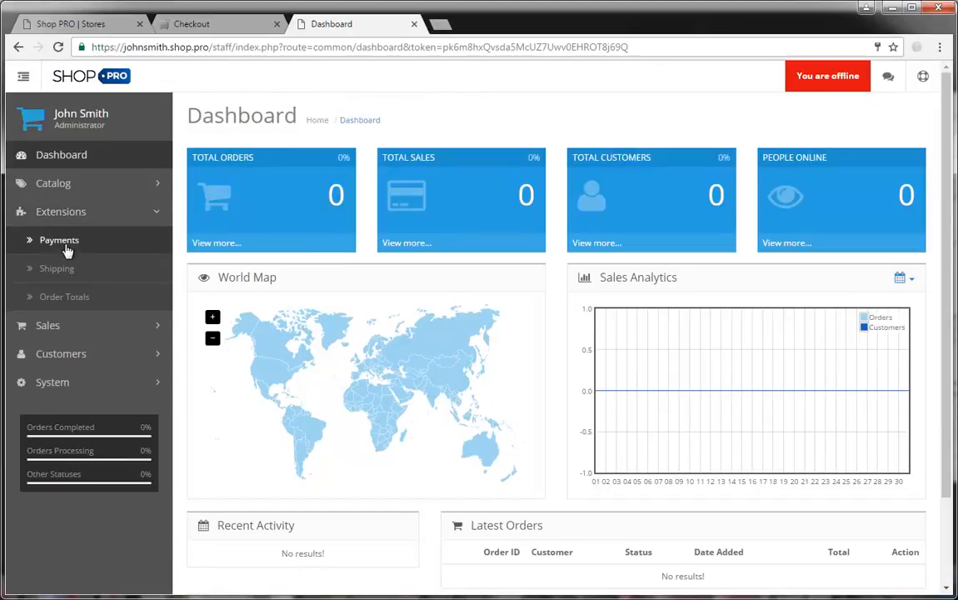
pyautogui.click(60, 279)
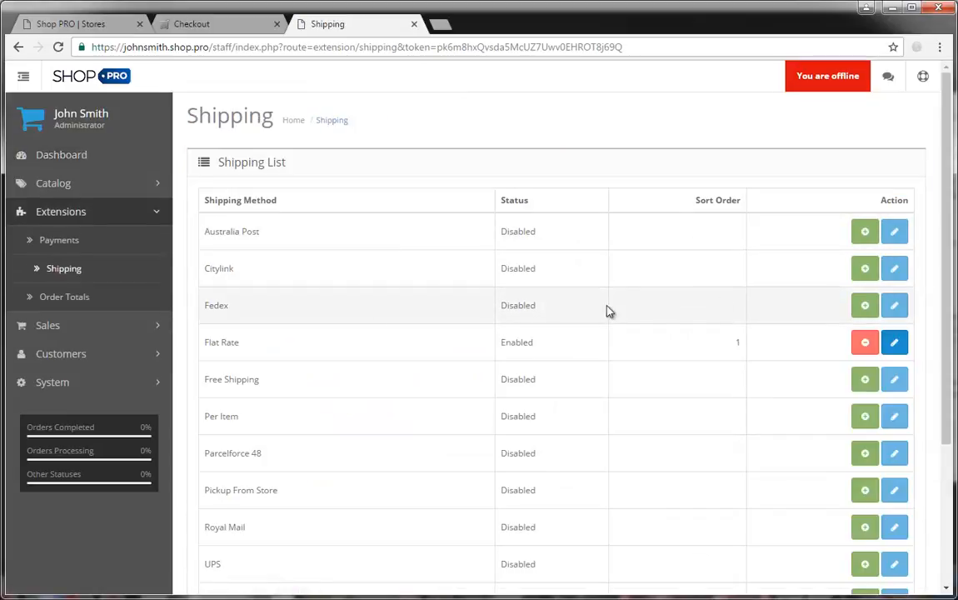
# Step: Examine the available shipping methods and their statuses, including Flat Rate, Australia Post, Citylink and Free Shipping
pyautogui.moveTo(209, 340); pyautogui.dragTo(507, 339)
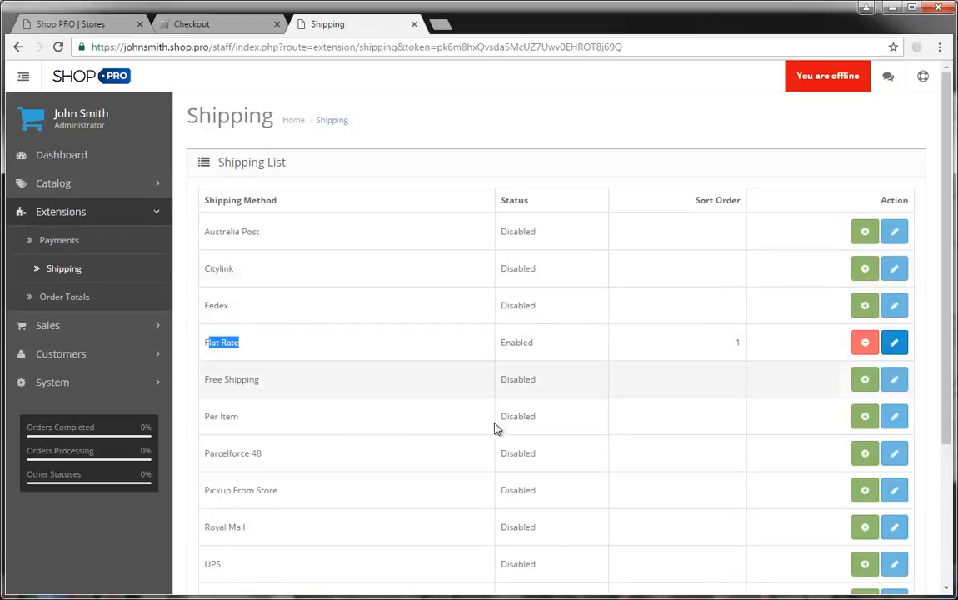
pyautogui.scroll(-3, 489, 359)
pyautogui.scroll(3, 492, 362)
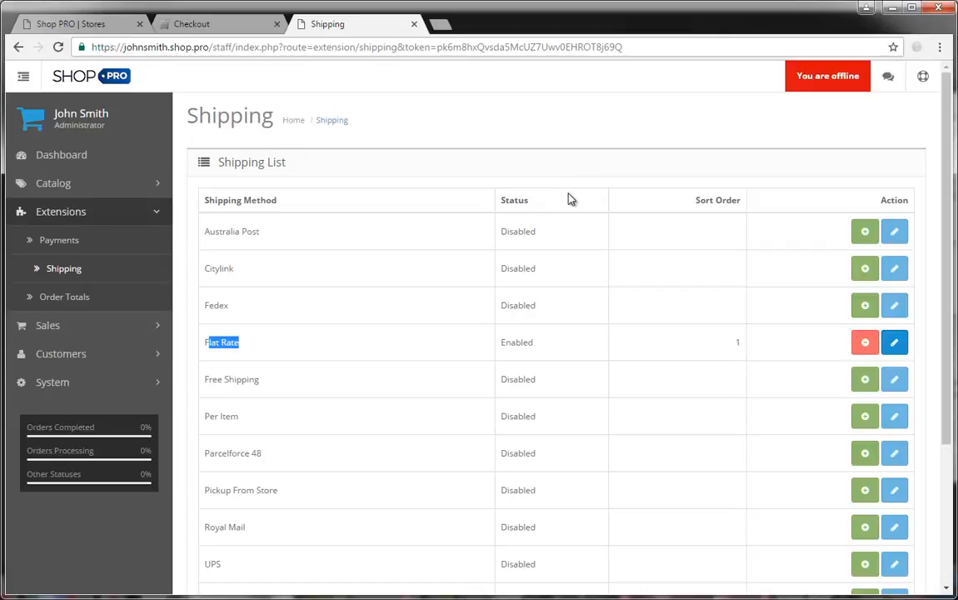
pyautogui.moveTo(500, 233); pyautogui.dragTo(595, 230)
pyautogui.click(543, 231)
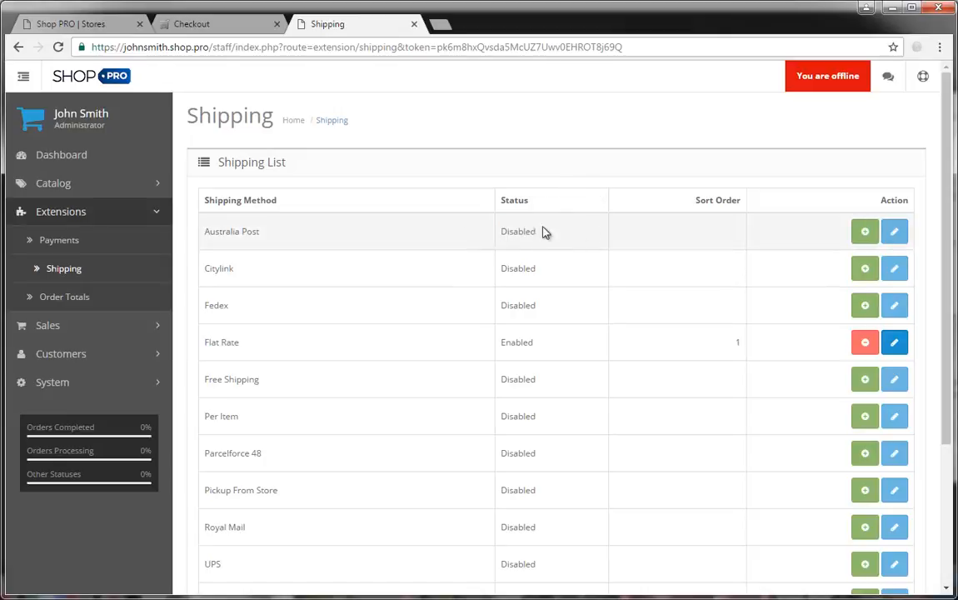
pyautogui.moveTo(218, 249); pyautogui.dragTo(273, 269)
pyautogui.click(280, 277)
pyautogui.scroll(-2, 319, 334)
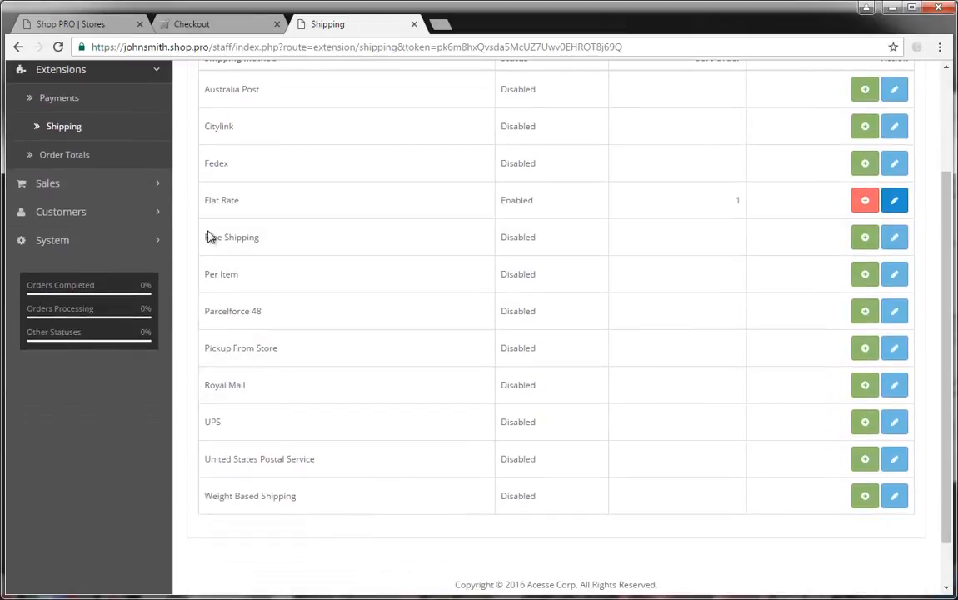
pyautogui.moveTo(208, 237); pyautogui.dragTo(260, 234)
pyautogui.click(281, 247)
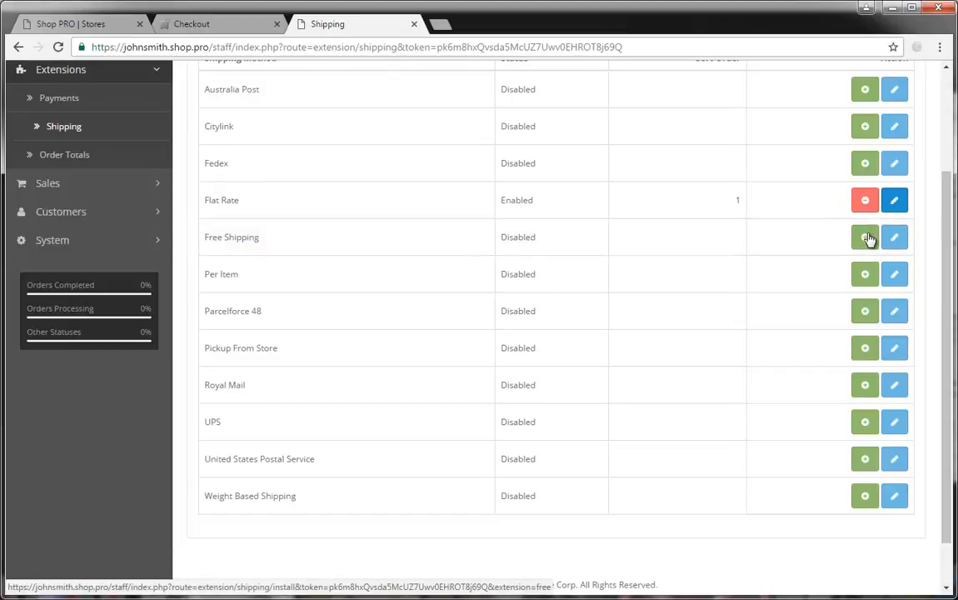
# Step: Install the Free Shipping method and check its status in the shipping list
pyautogui.click(867, 240)
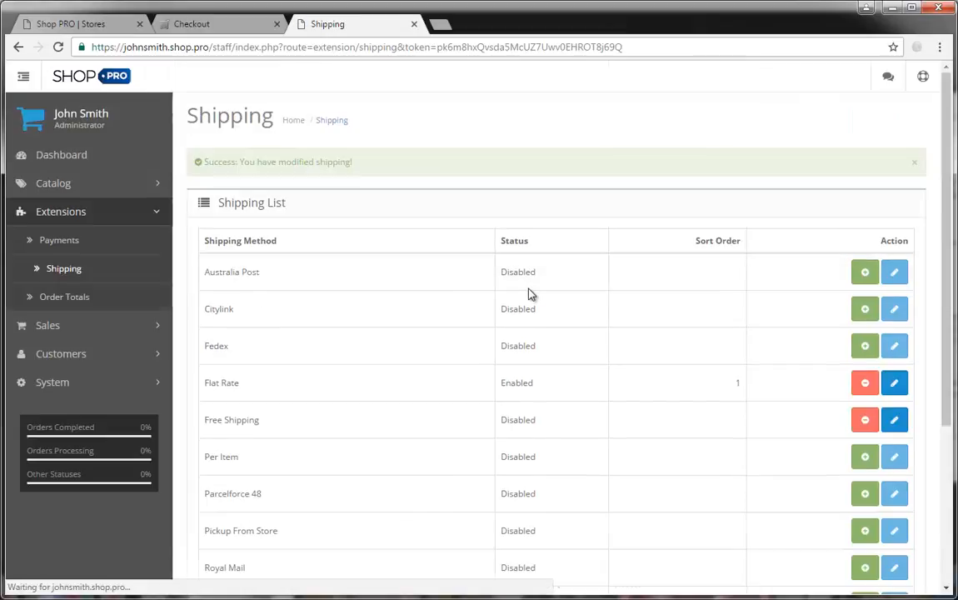
pyautogui.scroll(-3, 412, 397)
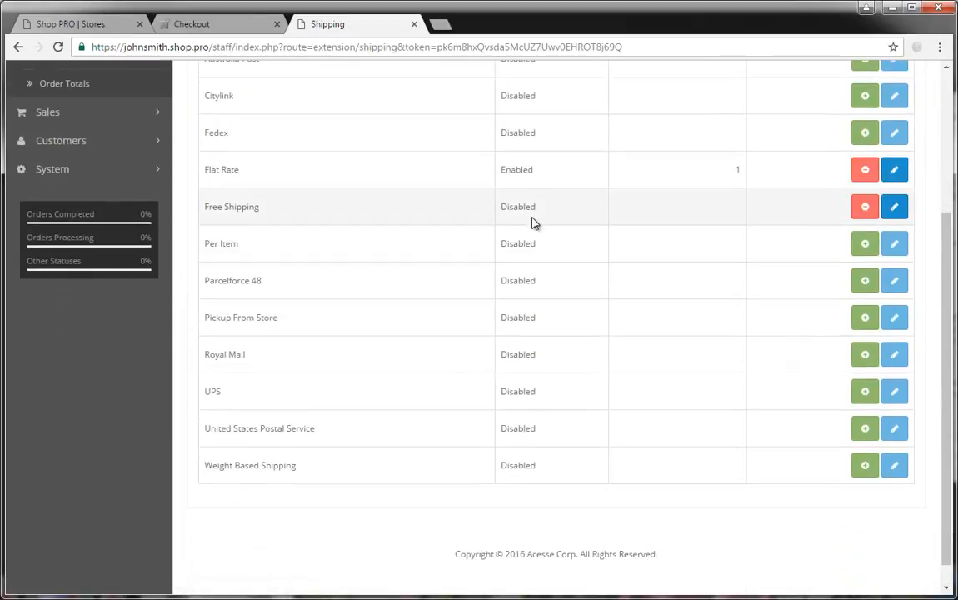
pyautogui.moveTo(535, 208); pyautogui.dragTo(499, 208)
pyautogui.scroll(2, 526, 282)
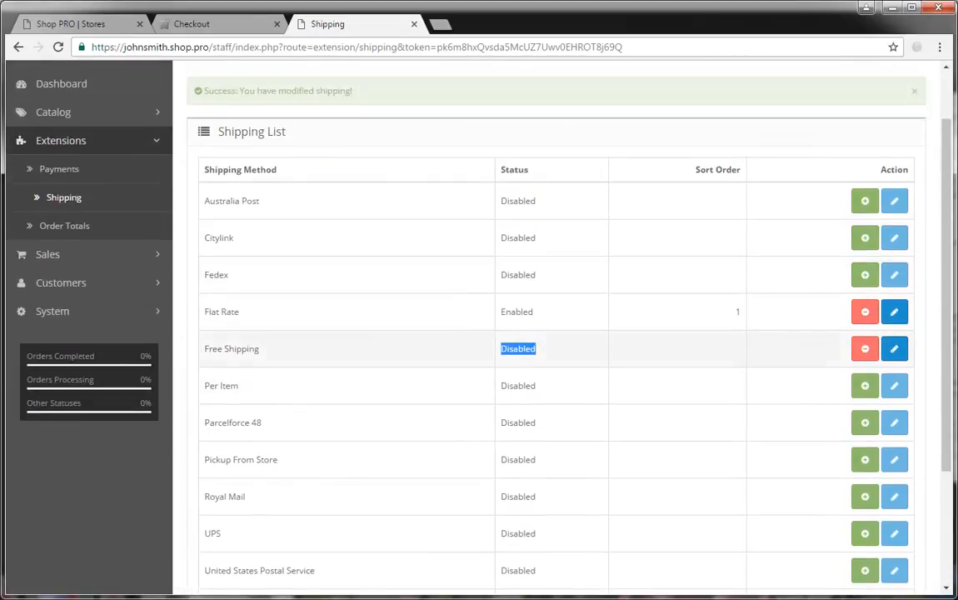
# Step: Set the Free Shipping method's status to Enabled and save its settings
pyautogui.click(899, 351)
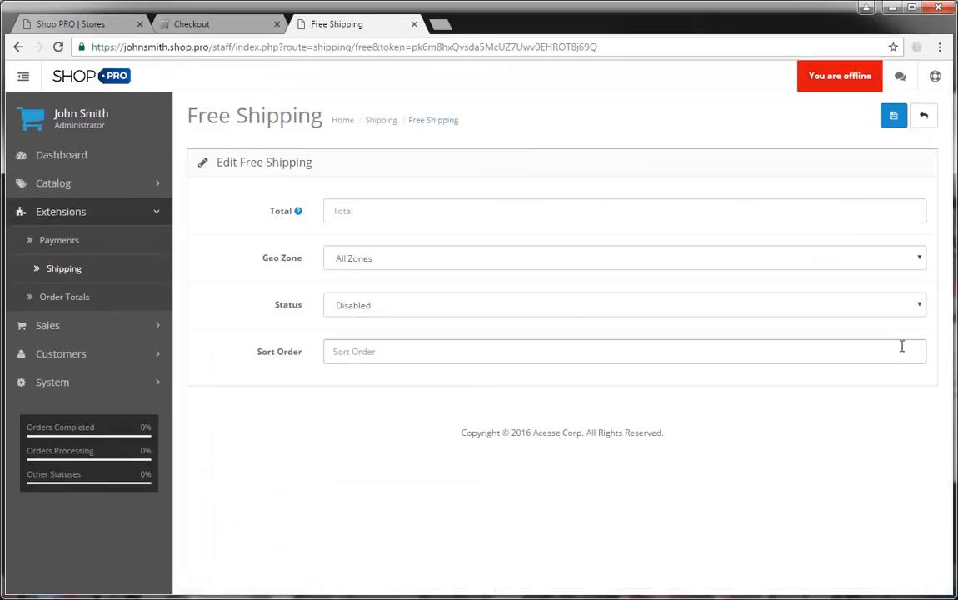
pyautogui.click(355, 309)
pyautogui.click(357, 324)
pyautogui.click(894, 116)
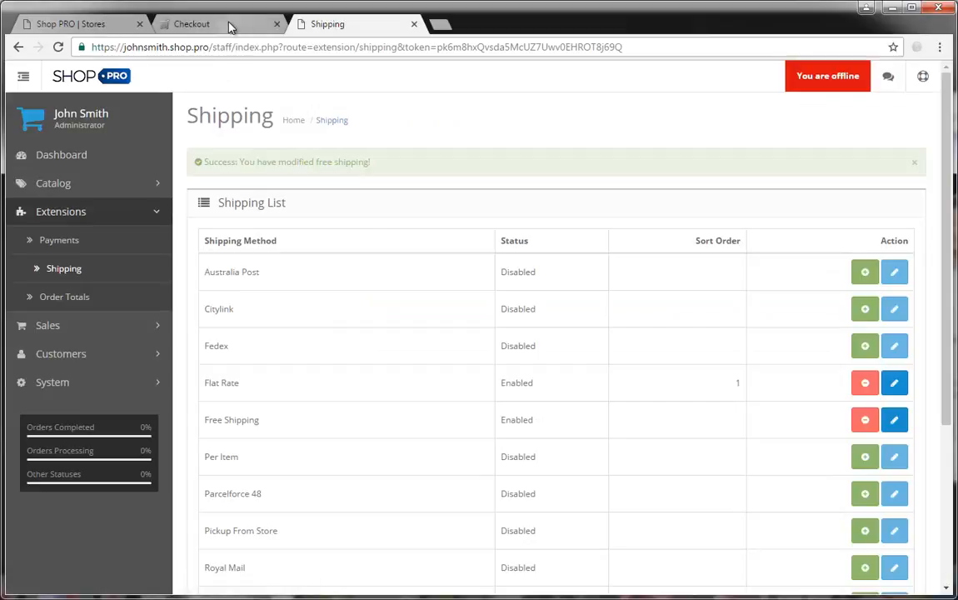
# Step: Reload the storefront checkout and proceed as a guest with the existing billing details to the delivery method
pyautogui.click(205, 21)
pyautogui.click(58, 47)
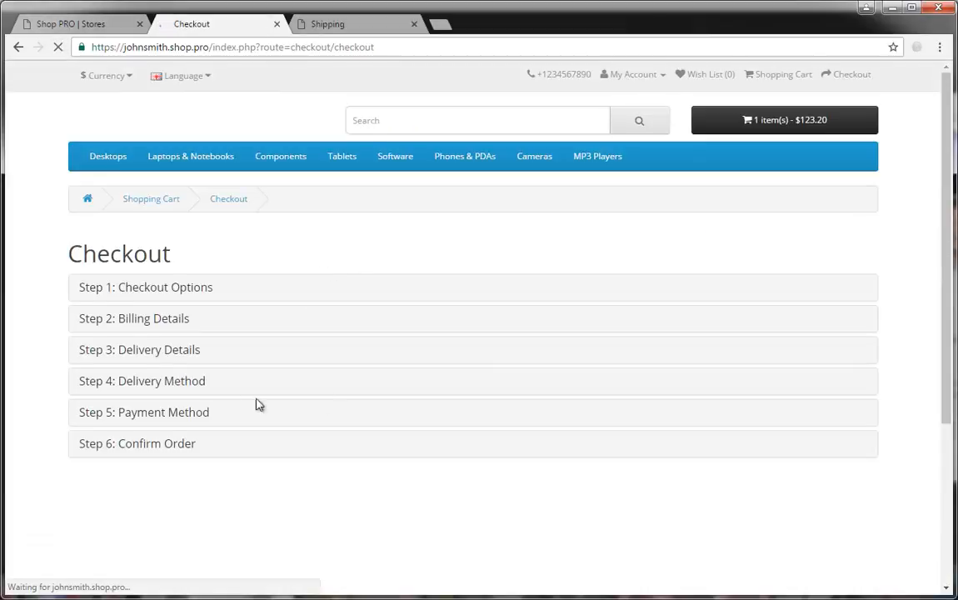
pyautogui.scroll(-3, 250, 392)
pyautogui.click(105, 221)
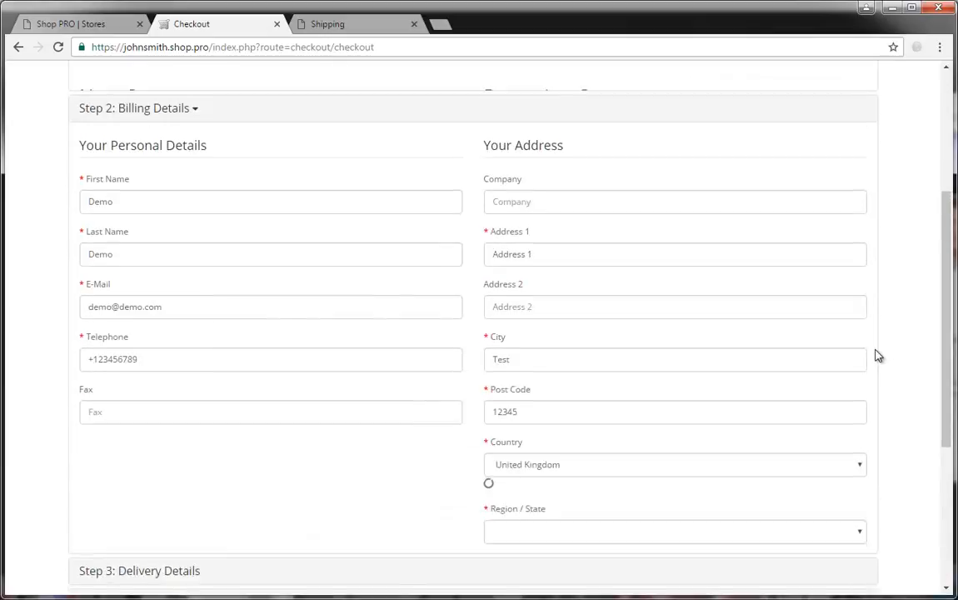
pyautogui.click(817, 549)
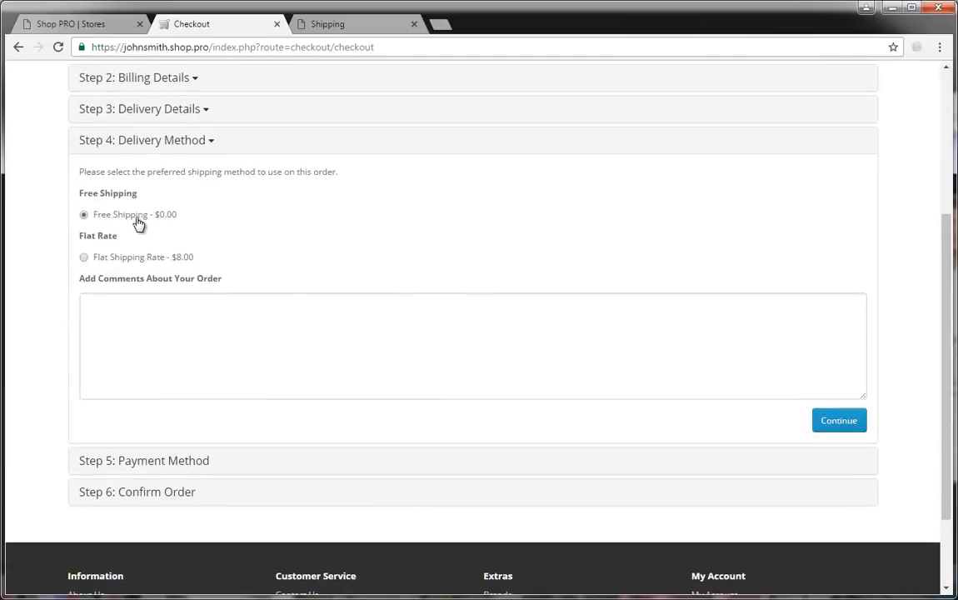
# Step: Recheck the admin shipping list and continue the storefront checkout with Free Shipping as the delivery method
pyautogui.click(305, 27)
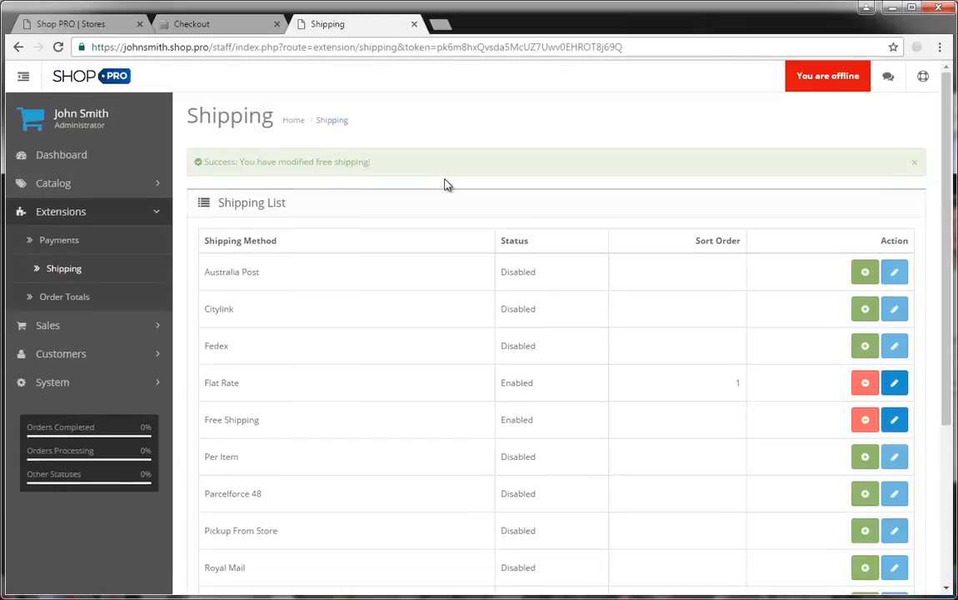
pyautogui.scroll(-3, 501, 250)
pyautogui.scroll(5, 536, 269)
pyautogui.click(208, 25)
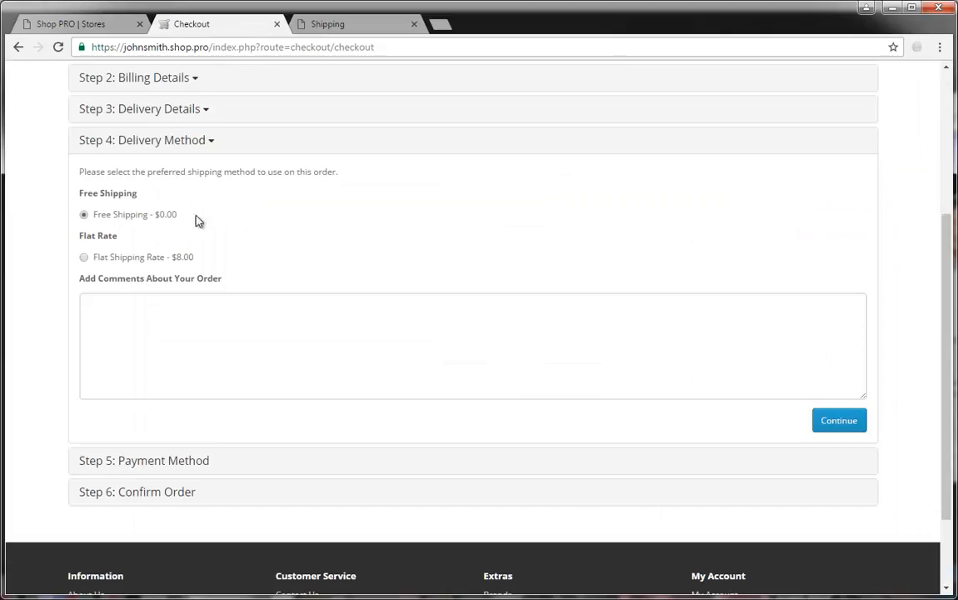
pyautogui.click(837, 421)
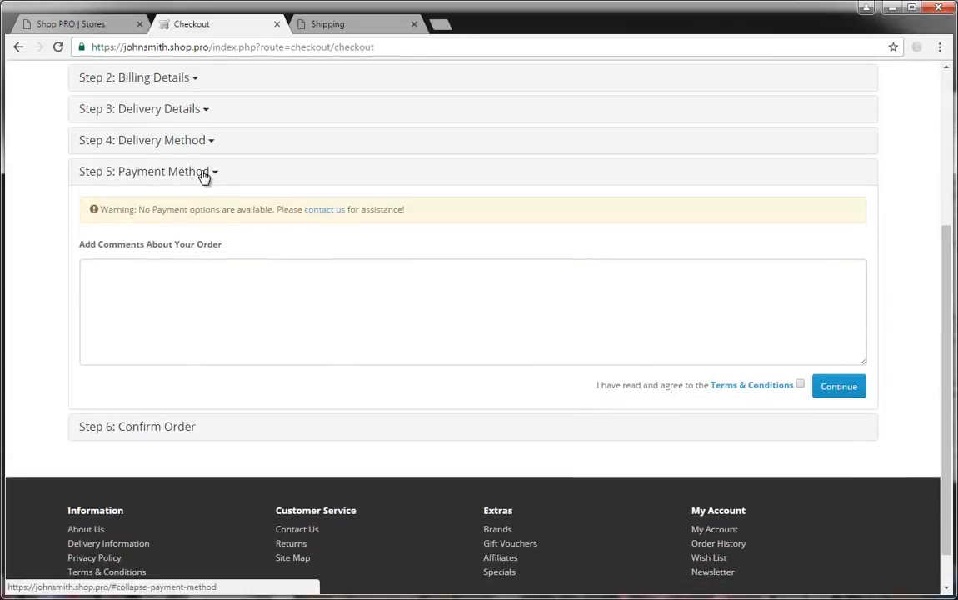
# Step: In the admin's payment methods, set Cash On Delivery's status to Enabled, save it and check its status in the payment list
pyautogui.click(327, 25)
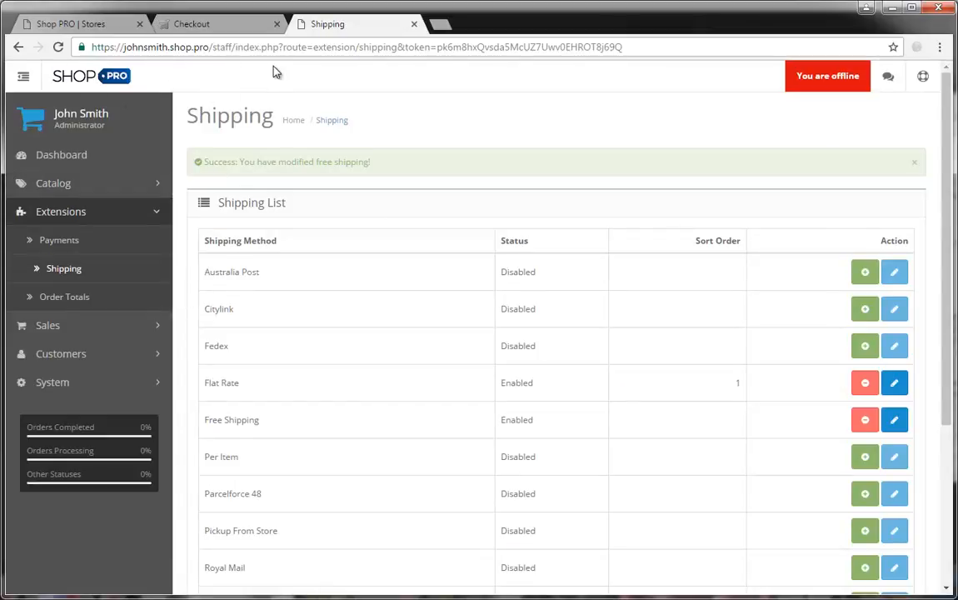
pyautogui.click(75, 242)
pyautogui.scroll(-2, 383, 375)
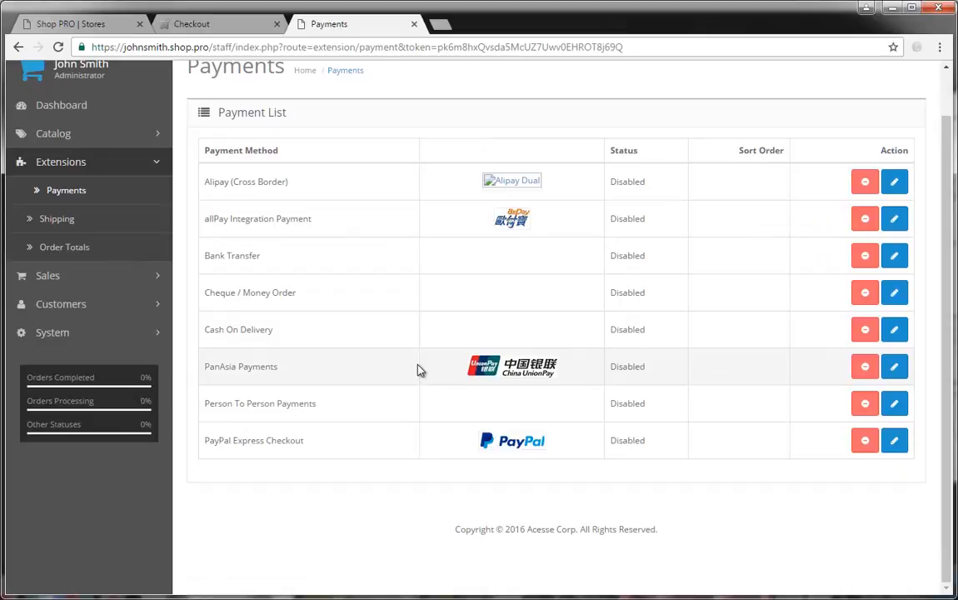
pyautogui.scroll(2, 434, 359)
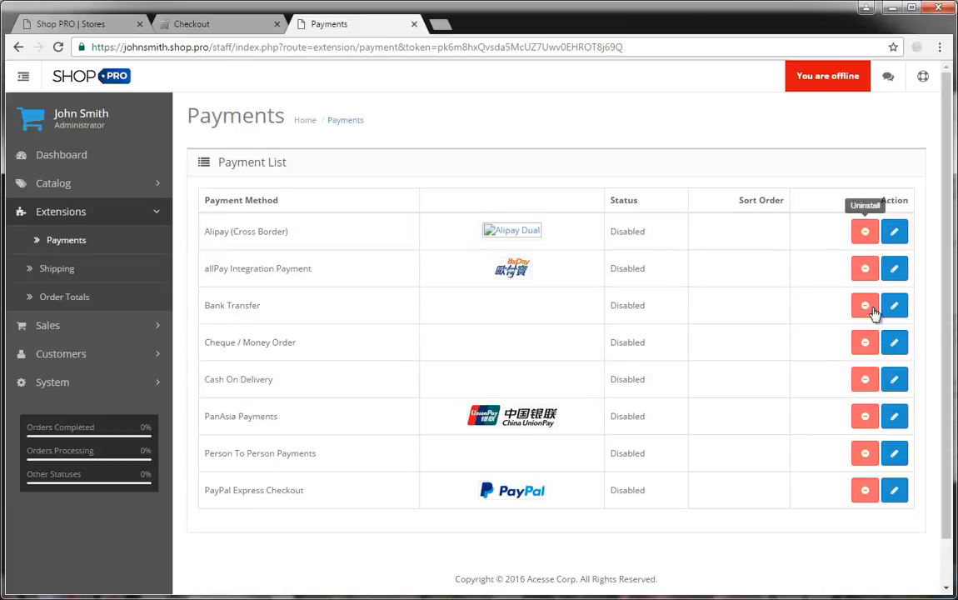
pyautogui.click(895, 385)
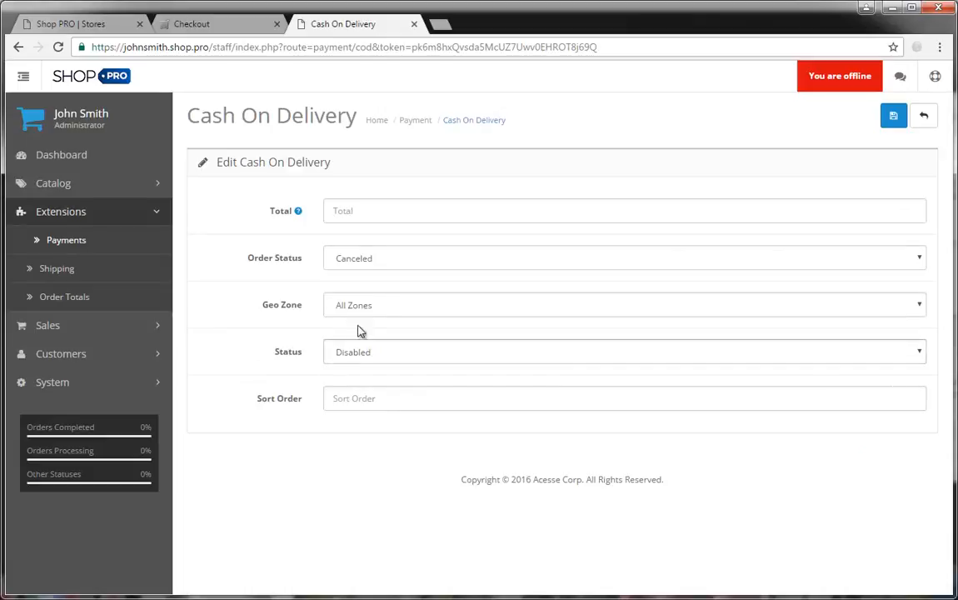
pyautogui.click(361, 358)
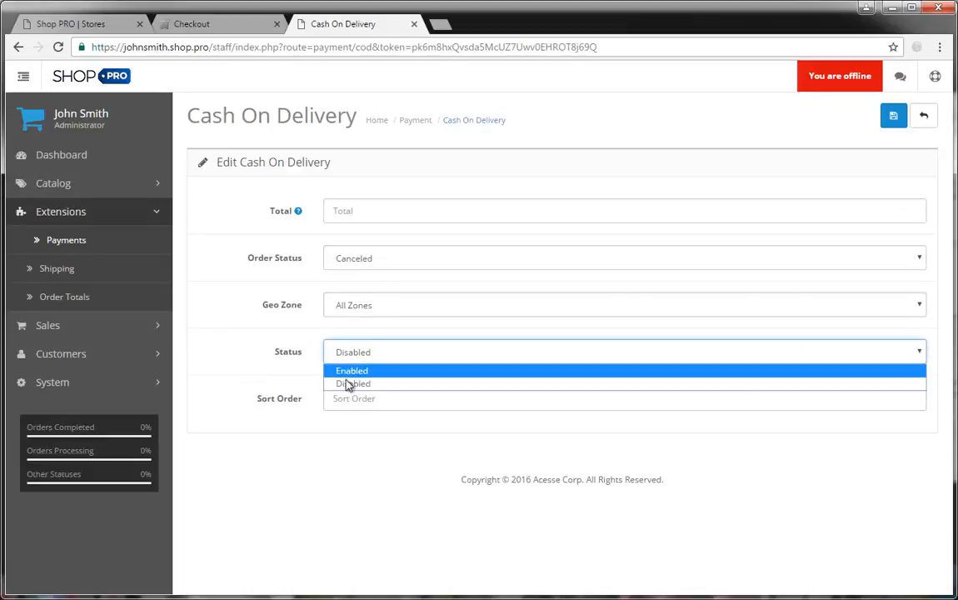
pyautogui.click(350, 369)
pyautogui.click(890, 119)
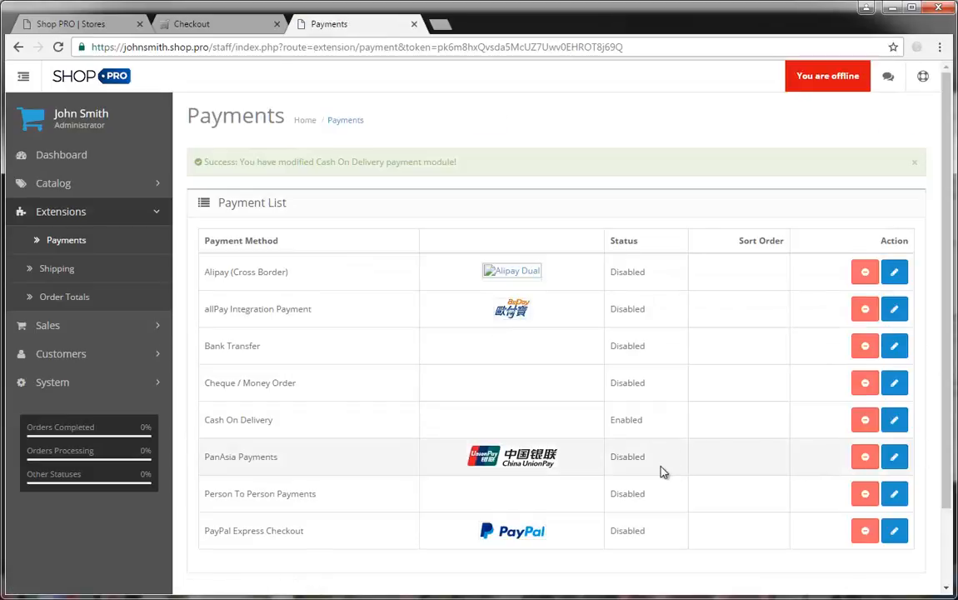
pyautogui.doubleClick(634, 420)
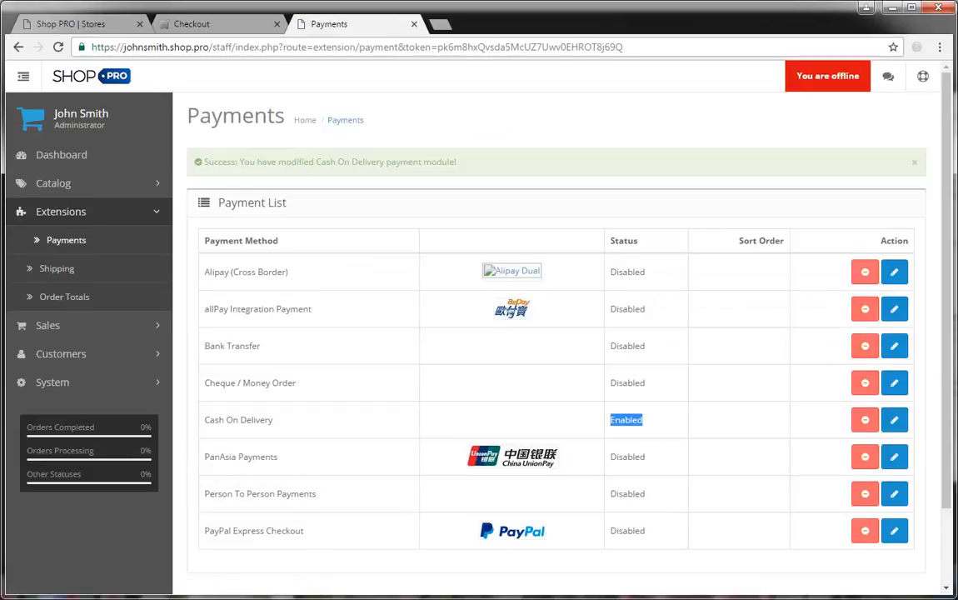
# Step: Open the Person To Person Payments settings, look through the instruction fields and set the status to Enabled
pyautogui.click(894, 494)
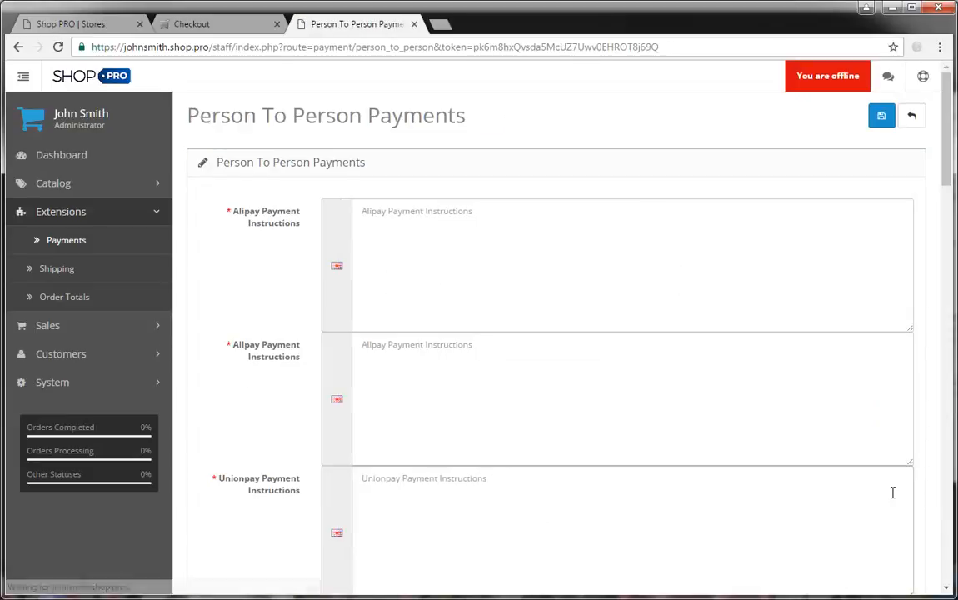
pyautogui.click(372, 226)
pyautogui.scroll(-1, 289, 242)
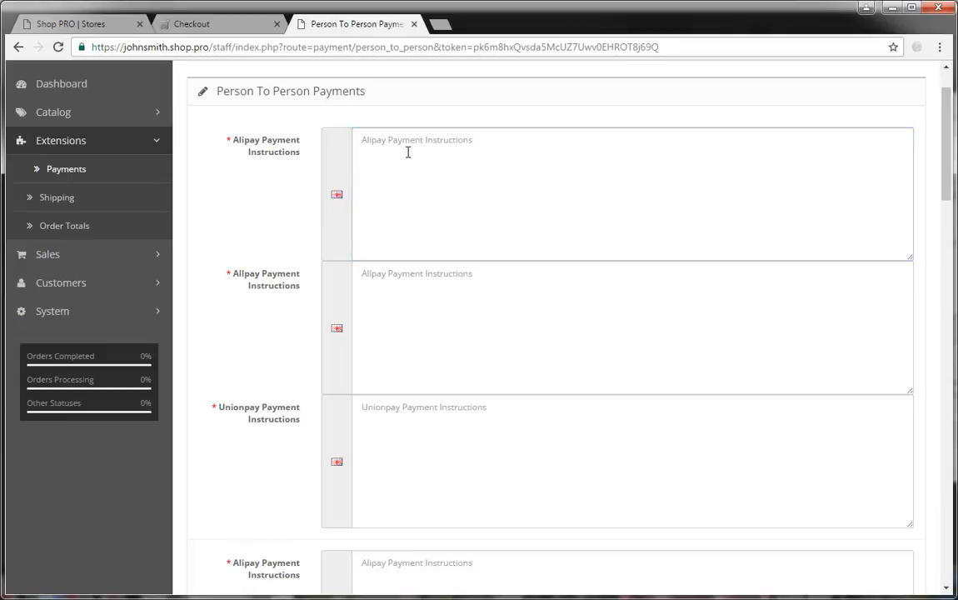
pyautogui.scroll(-5, 491, 253)
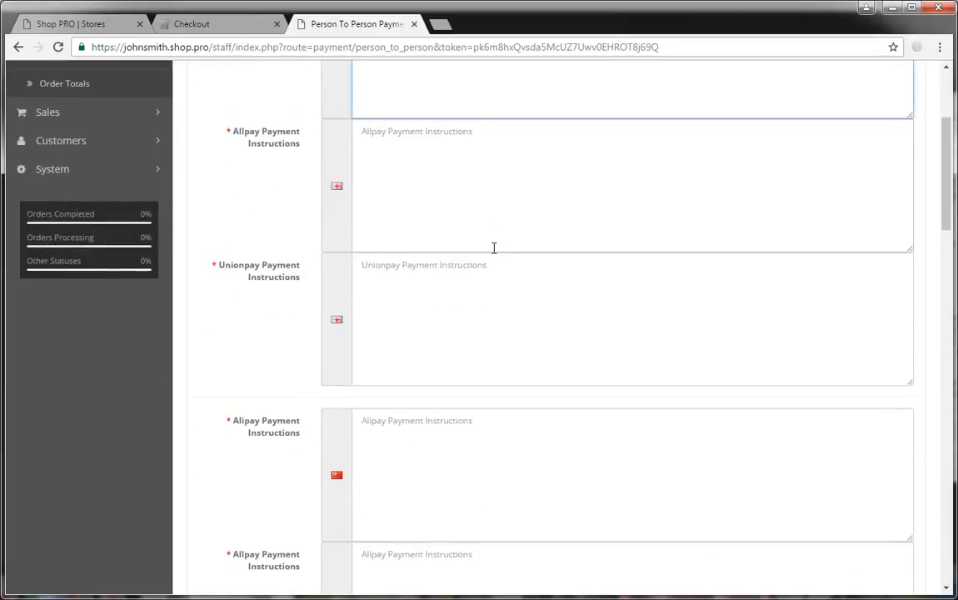
pyautogui.scroll(-10, 309, 413)
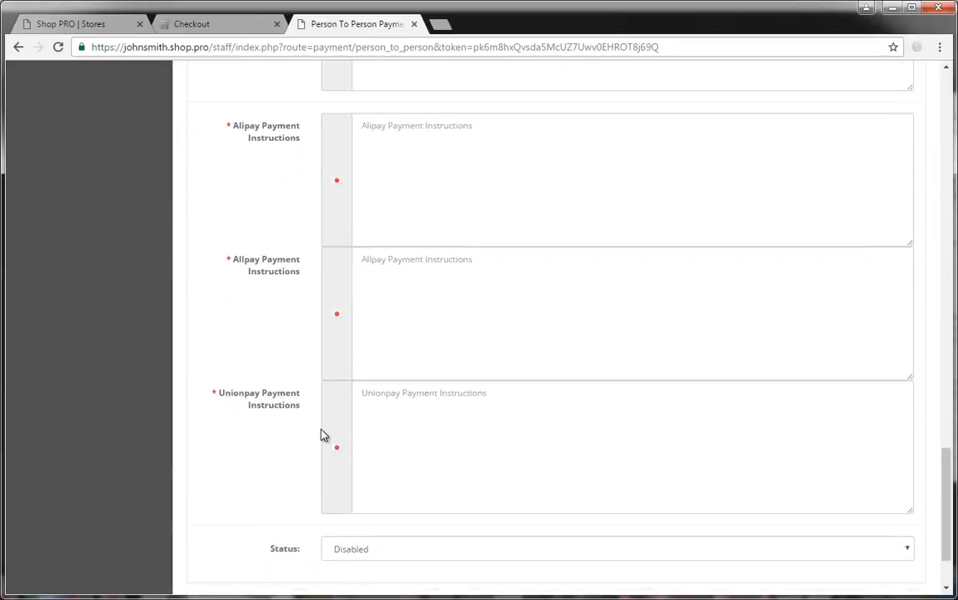
pyautogui.scroll(6, 319, 423)
pyautogui.scroll(-3, 317, 422)
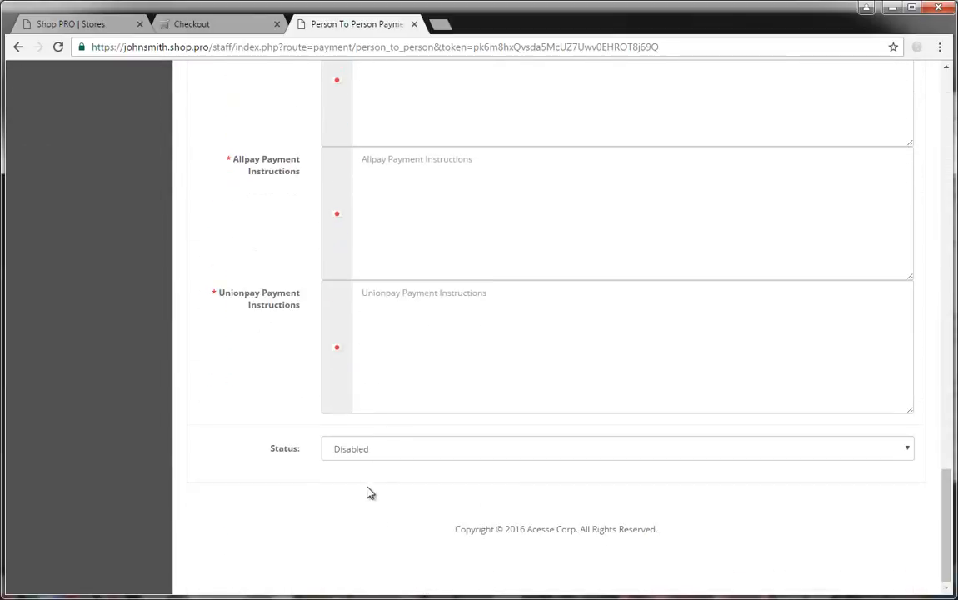
pyautogui.click(360, 450)
pyautogui.click(355, 481)
pyautogui.scroll(10, 337, 467)
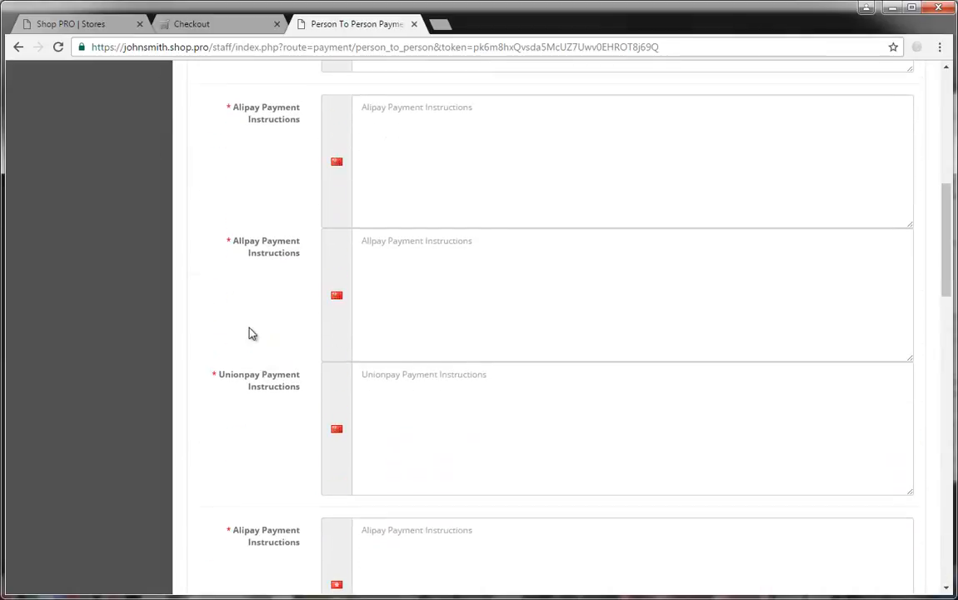
# Step: Enter "Instructions" as the English Alipay payment instructions and save the Person To Person Payments settings
pyautogui.click(445, 283)
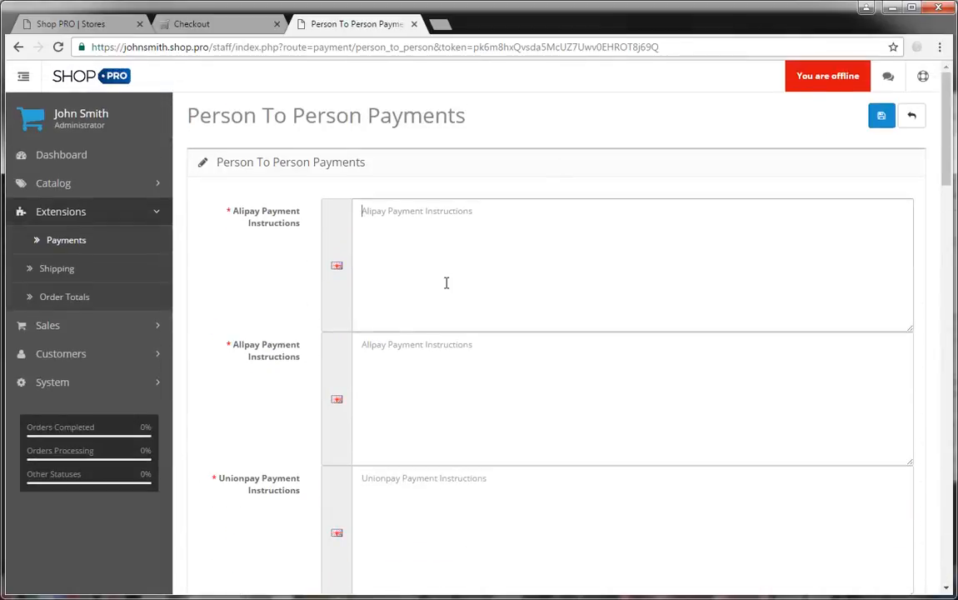
pyautogui.write('Instructions')
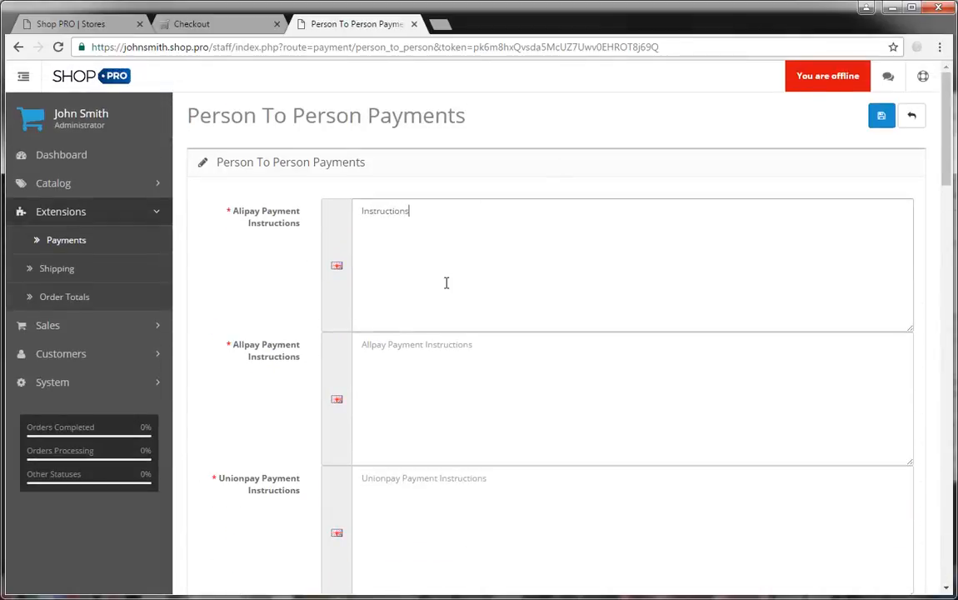
pyautogui.hotkey('ctrl', 'a')
pyautogui.click(882, 116)
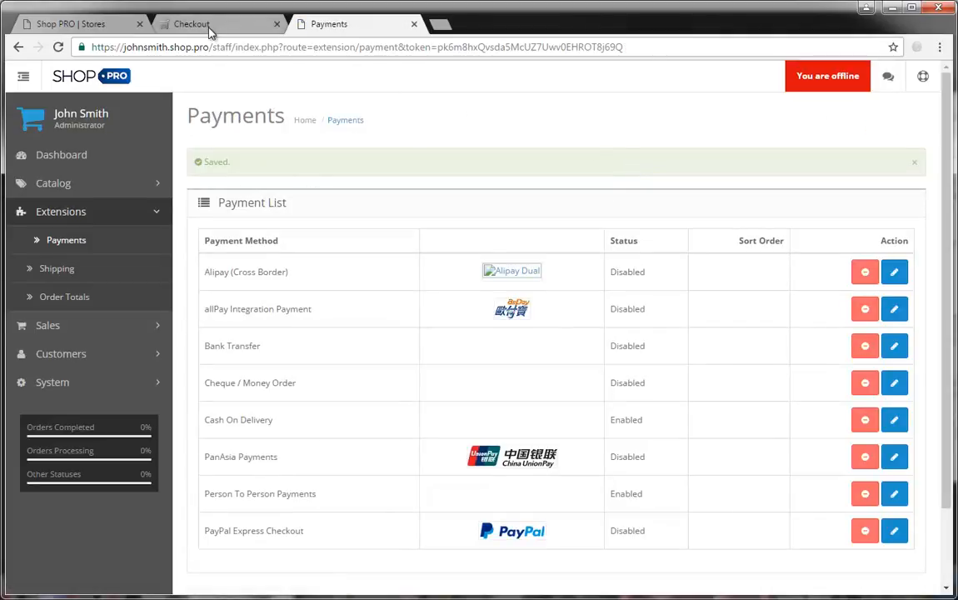
# Step: Reload the storefront checkout and proceed as a guest with the existing billing details and Free Shipping to the payment method
pyautogui.click(210, 27)
pyautogui.click(58, 47)
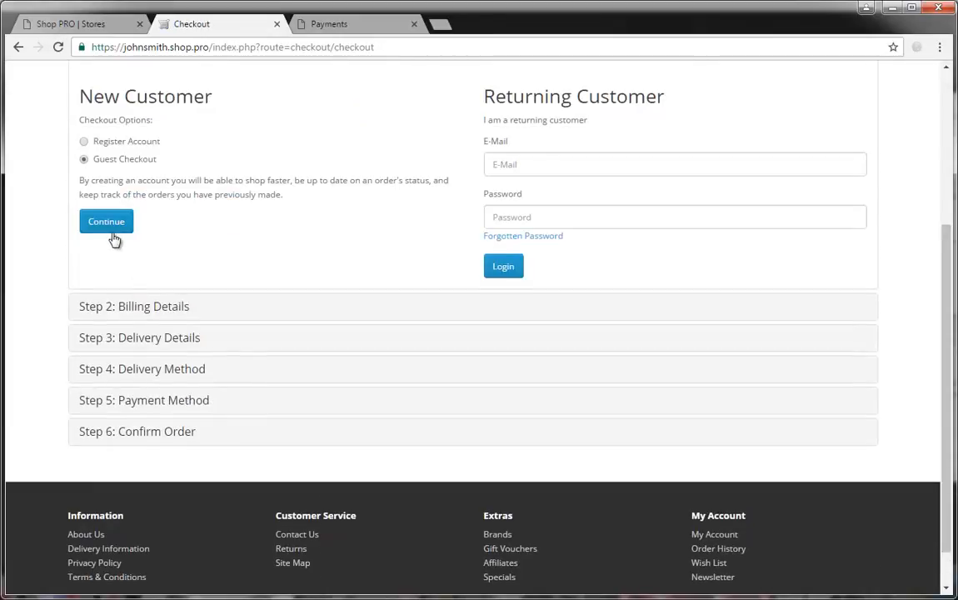
pyautogui.click(109, 220)
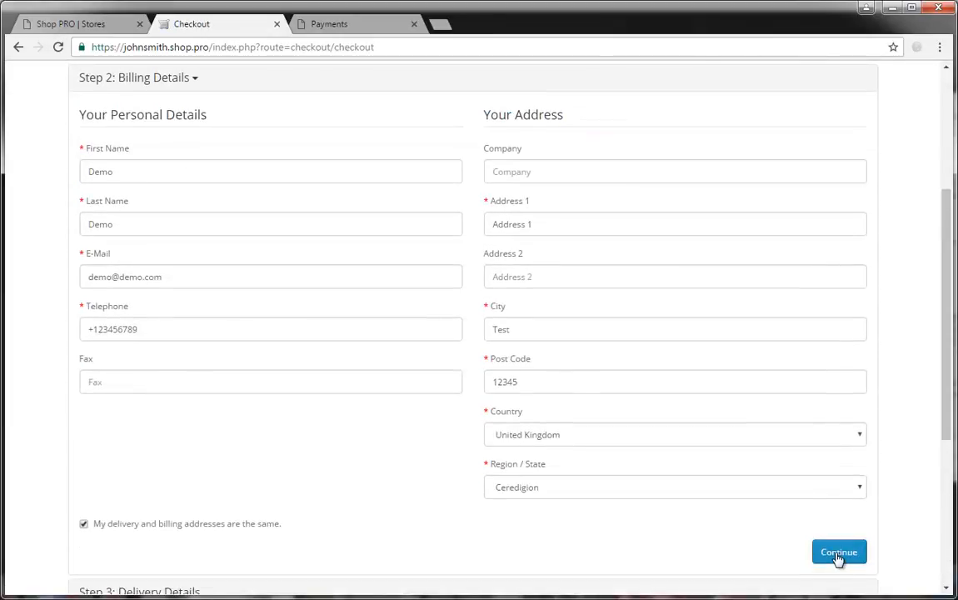
pyautogui.click(837, 555)
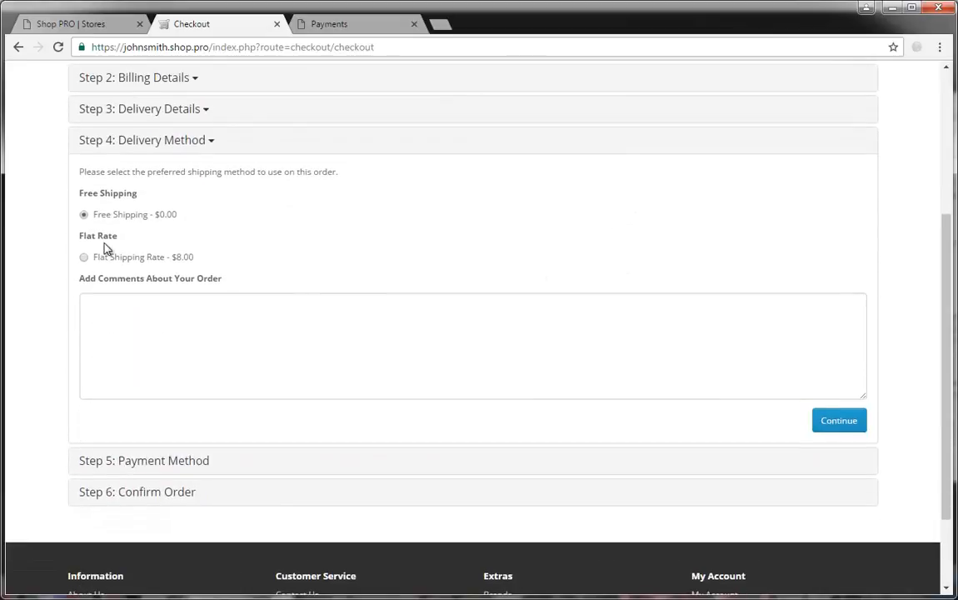
pyautogui.click(839, 421)
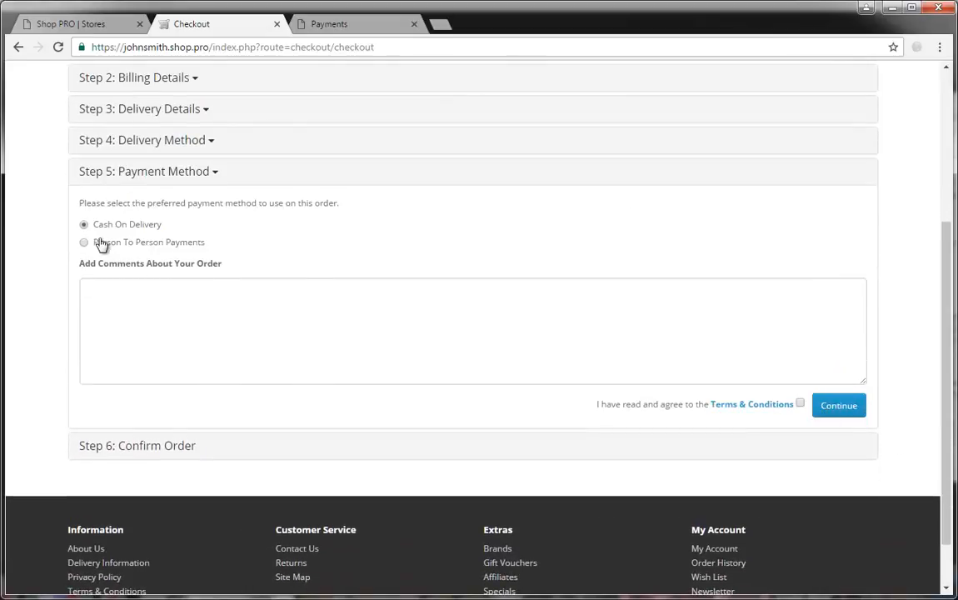
# Step: Look at the Person To Person Payments options, choose Cash On Delivery instead, agree to the terms and confirm the order
pyautogui.click(99, 242)
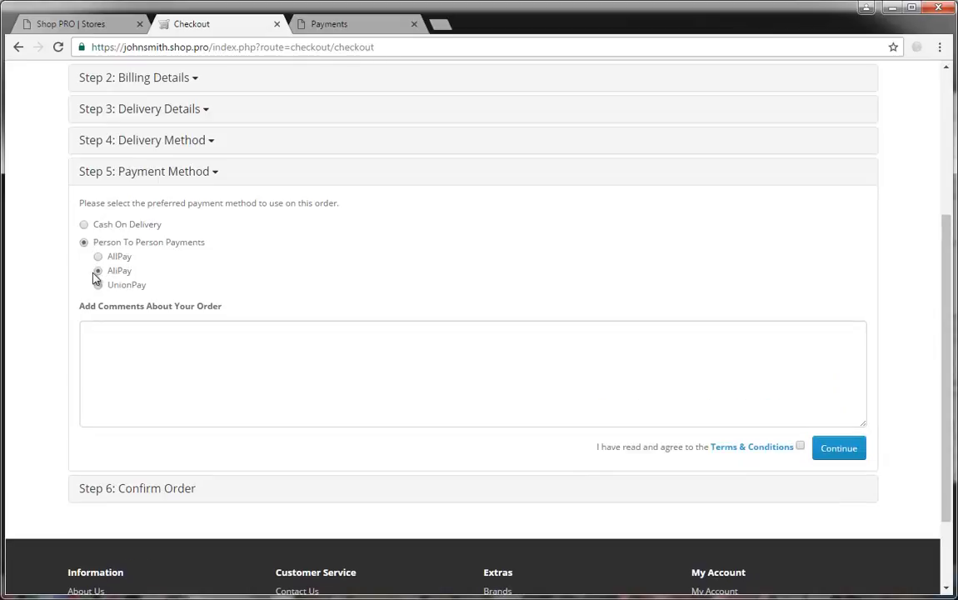
pyautogui.click(98, 283)
pyautogui.click(83, 227)
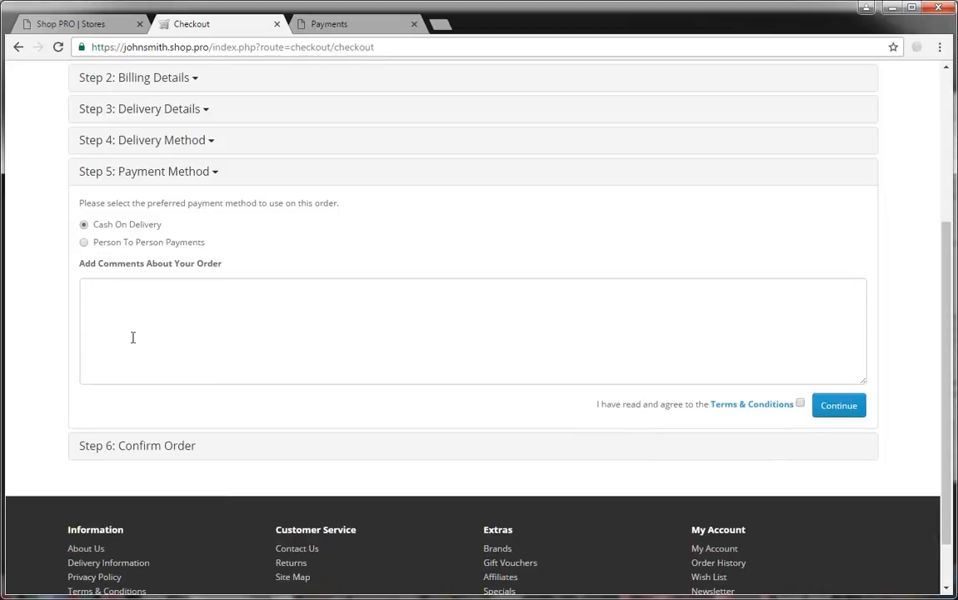
pyautogui.click(839, 407)
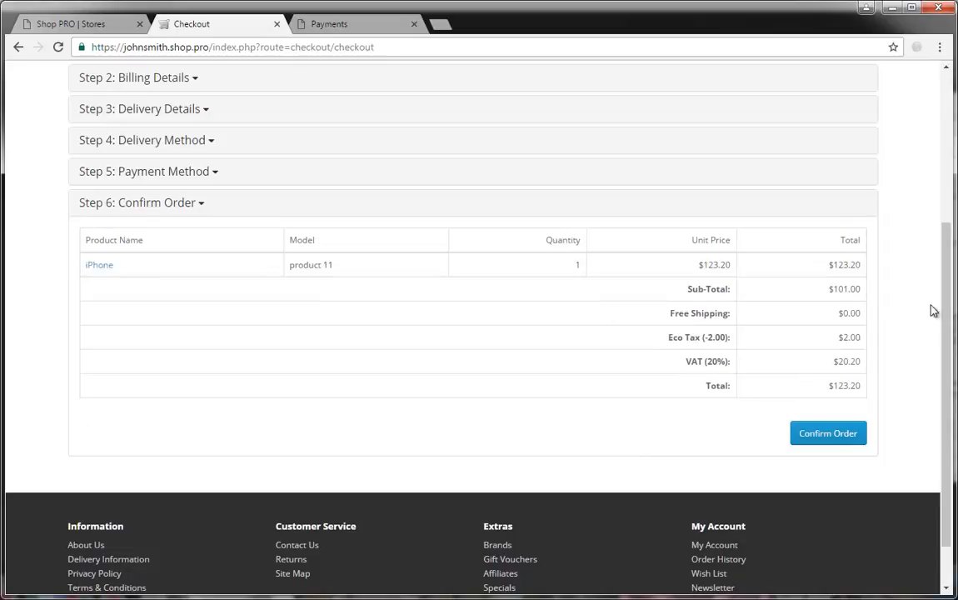
pyautogui.click(856, 432)
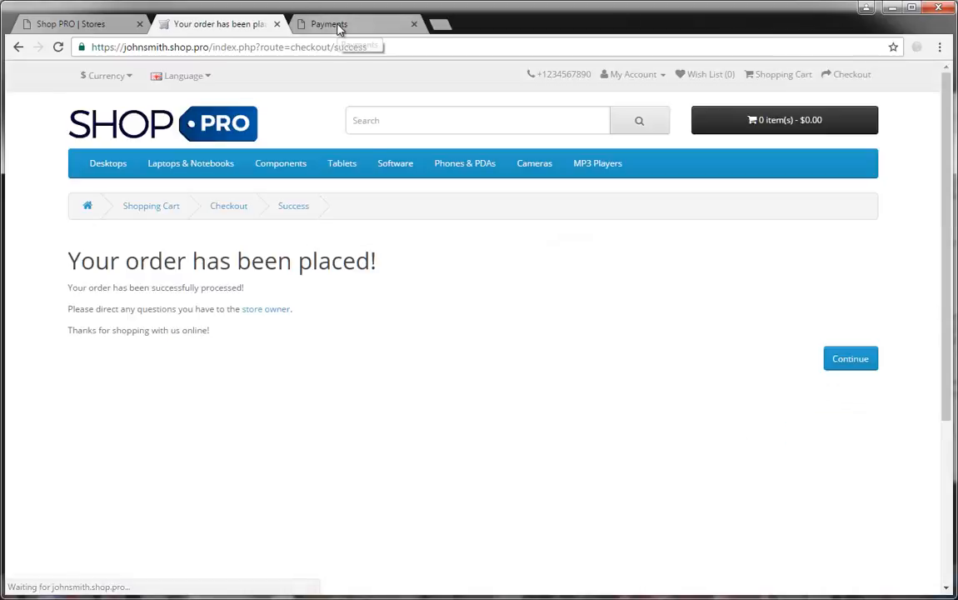
pyautogui.moveTo(74, 258); pyautogui.dragTo(458, 257)
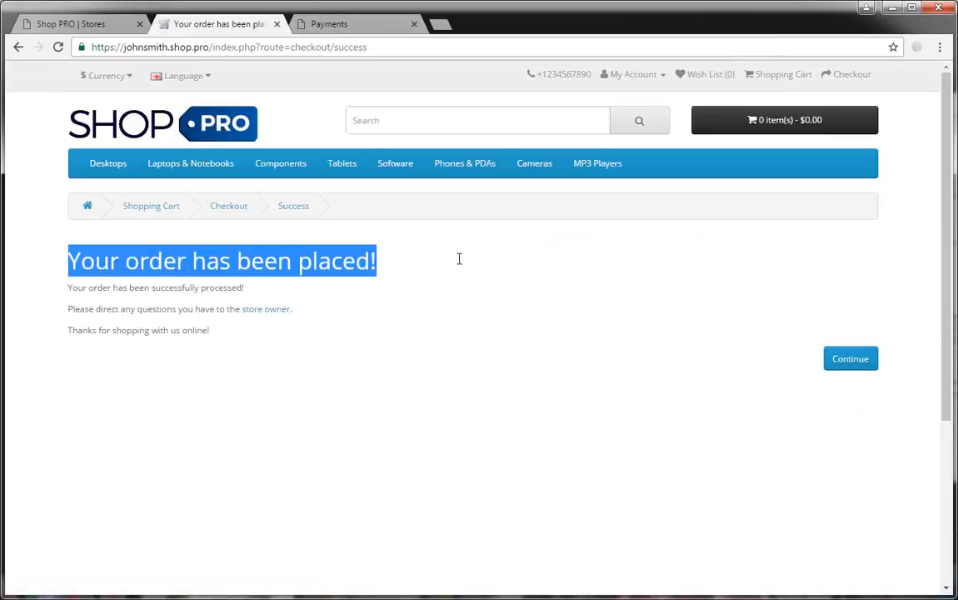
pyautogui.click(457, 257)
# Step: Open the latest order from the admin dashboard and add the current IP to the allowed API addresses
pyautogui.click(329, 25)
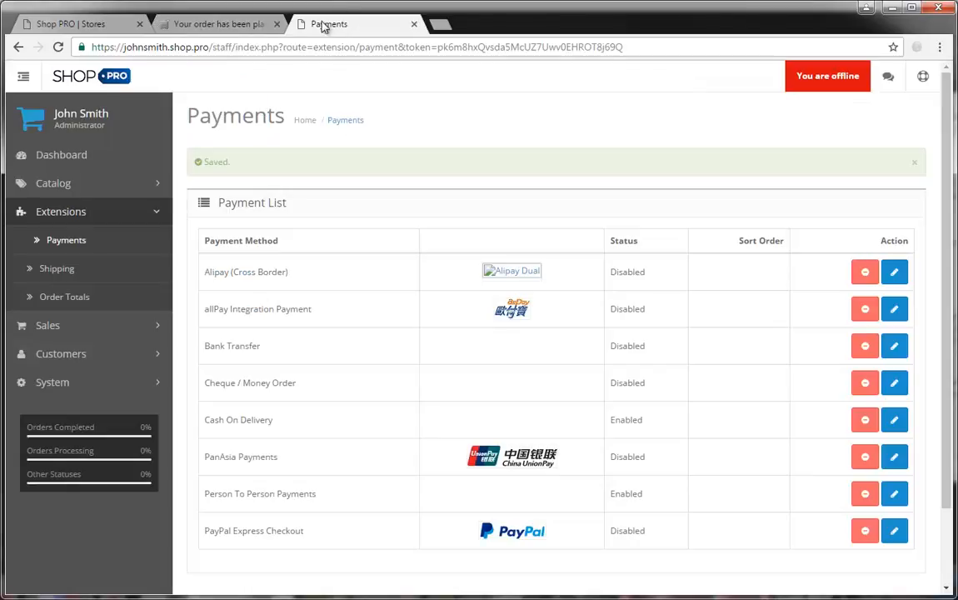
pyautogui.click(77, 164)
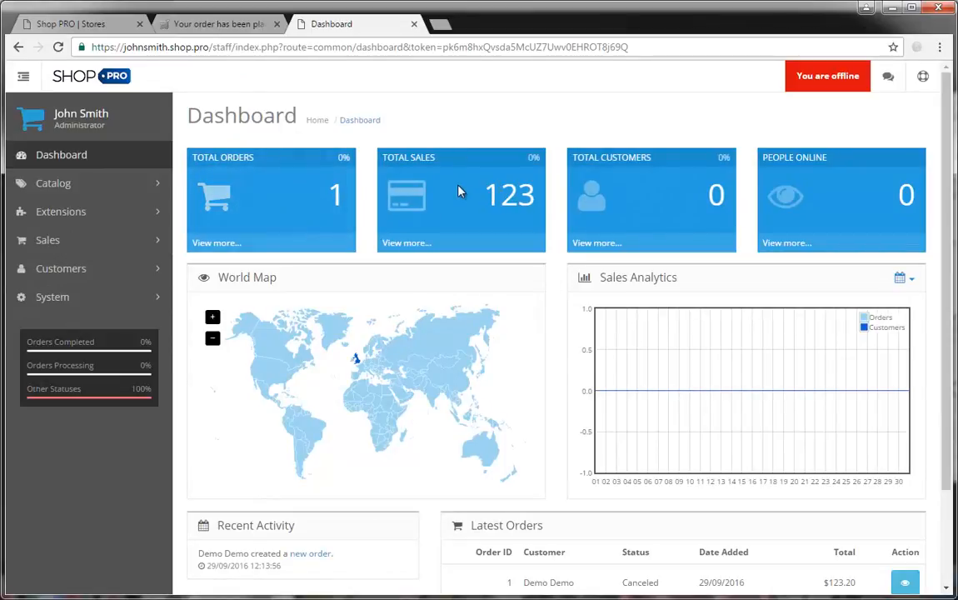
pyautogui.scroll(-3, 531, 275)
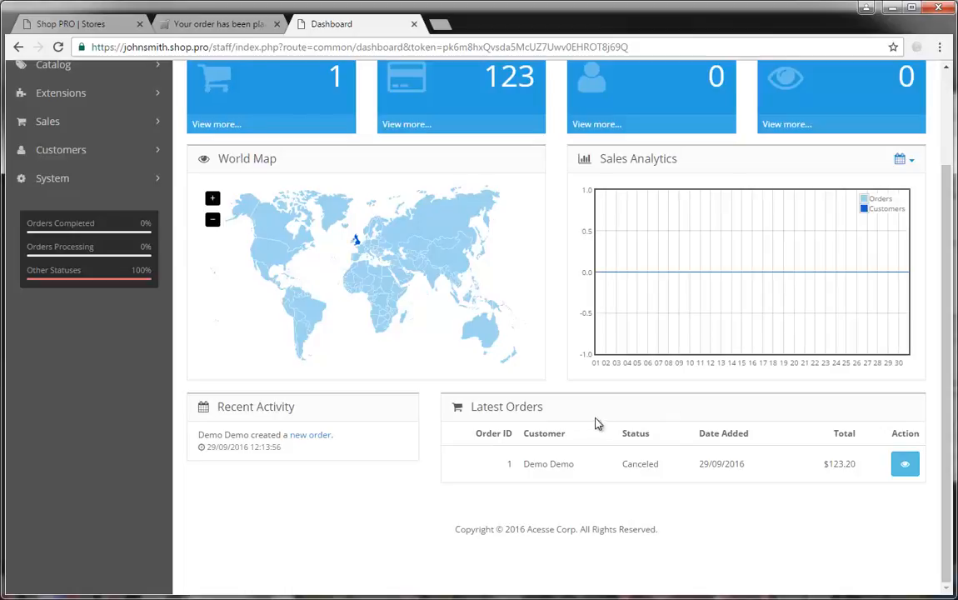
pyautogui.click(905, 465)
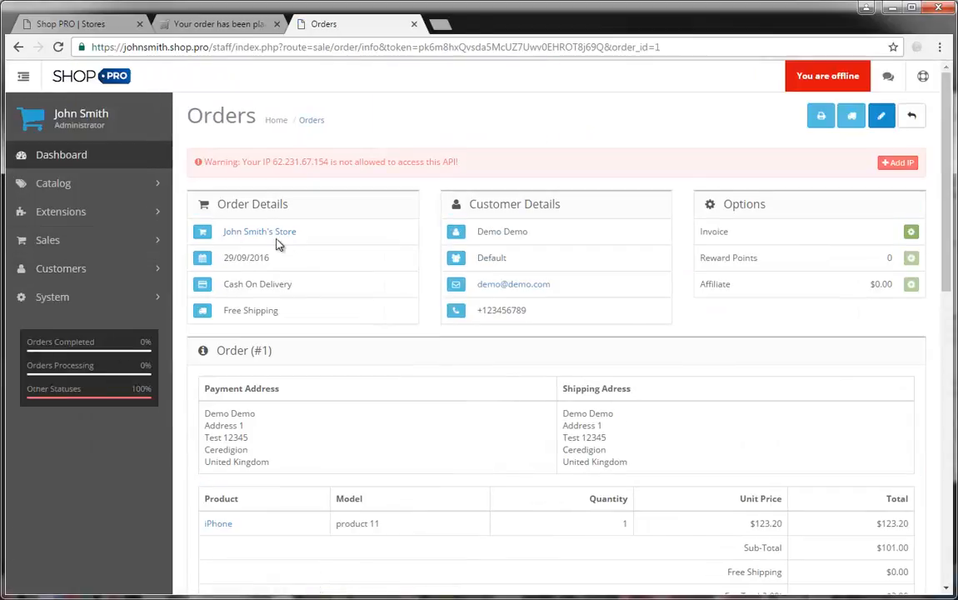
pyautogui.click(899, 161)
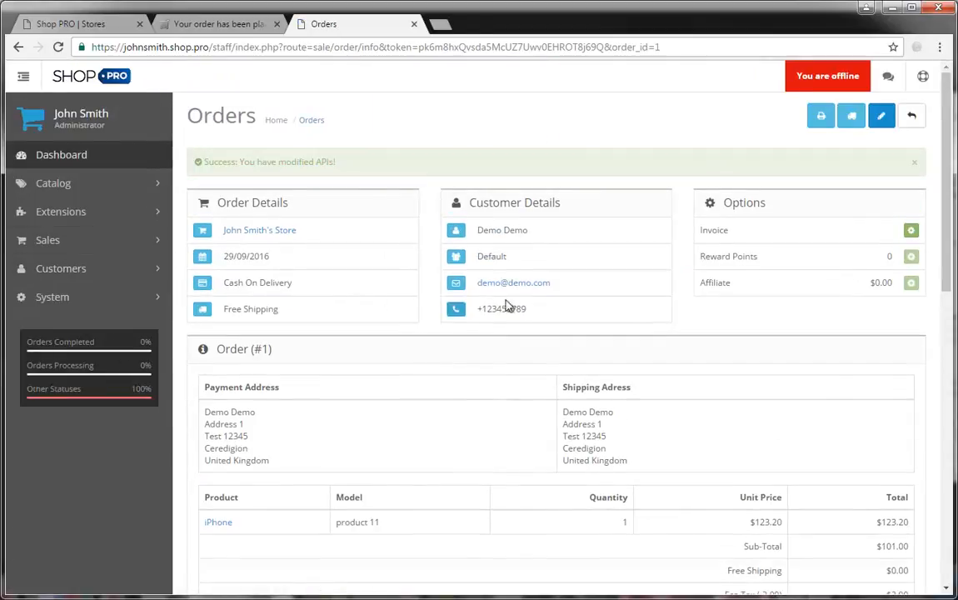
# Step: Select Processing as the order status in the order's Add Order History form
pyautogui.scroll(-8, 456, 404)
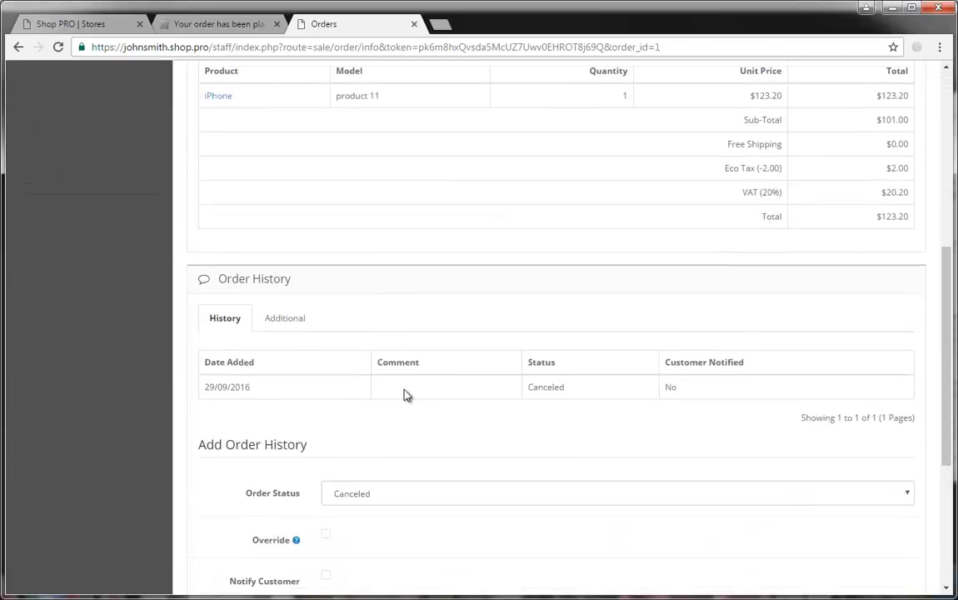
pyautogui.scroll(2, 730, 444)
pyautogui.click(414, 355)
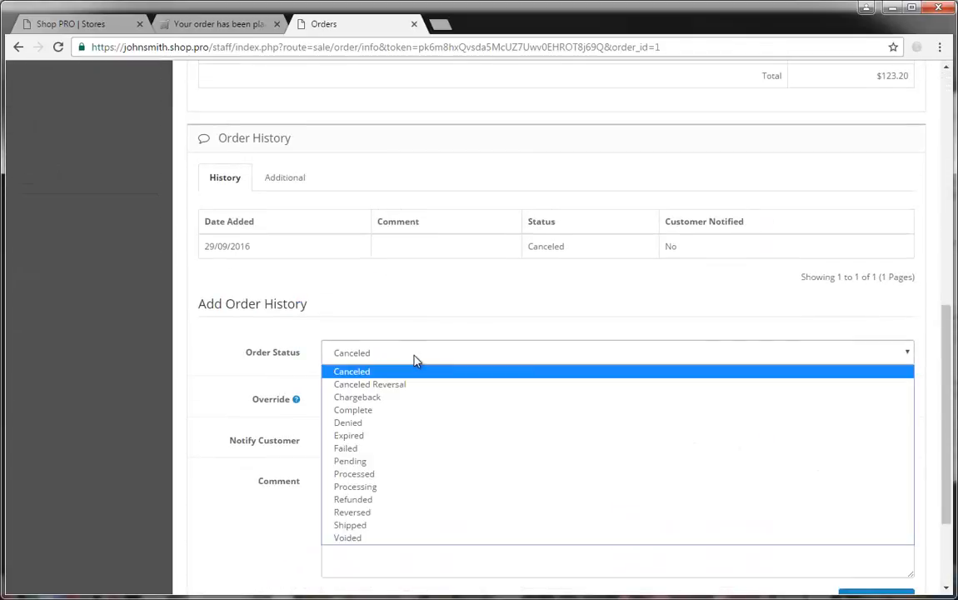
pyautogui.click(355, 492)
pyautogui.scroll(7, 379, 379)
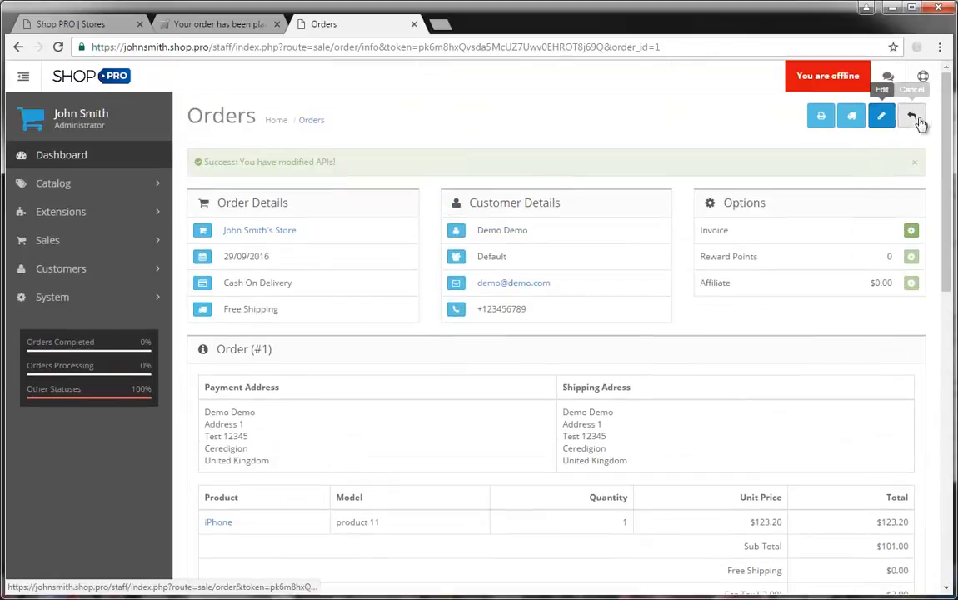
pyautogui.scroll(-7, 862, 326)
pyautogui.scroll(7, 811, 402)
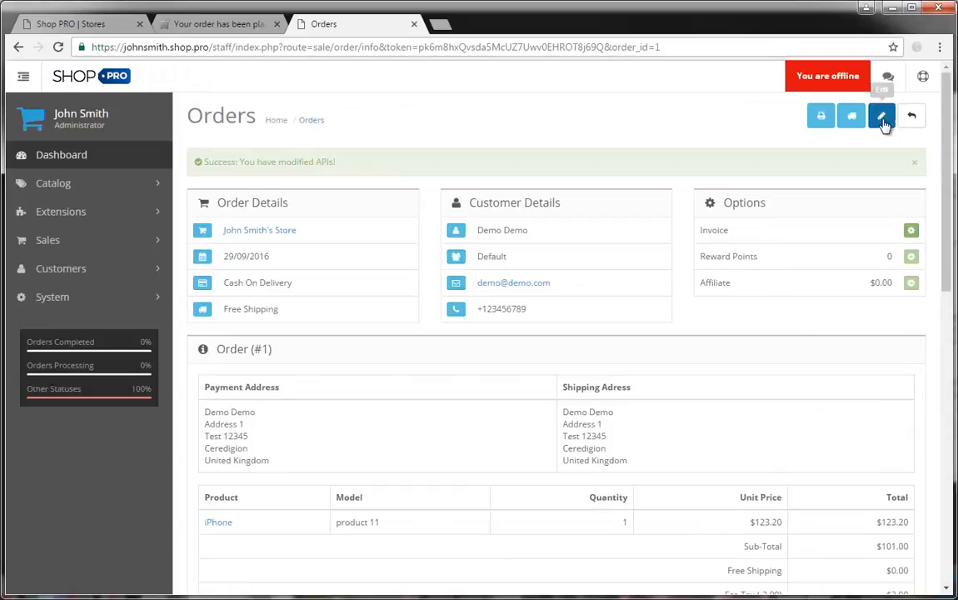
pyautogui.scroll(-2, 461, 413)
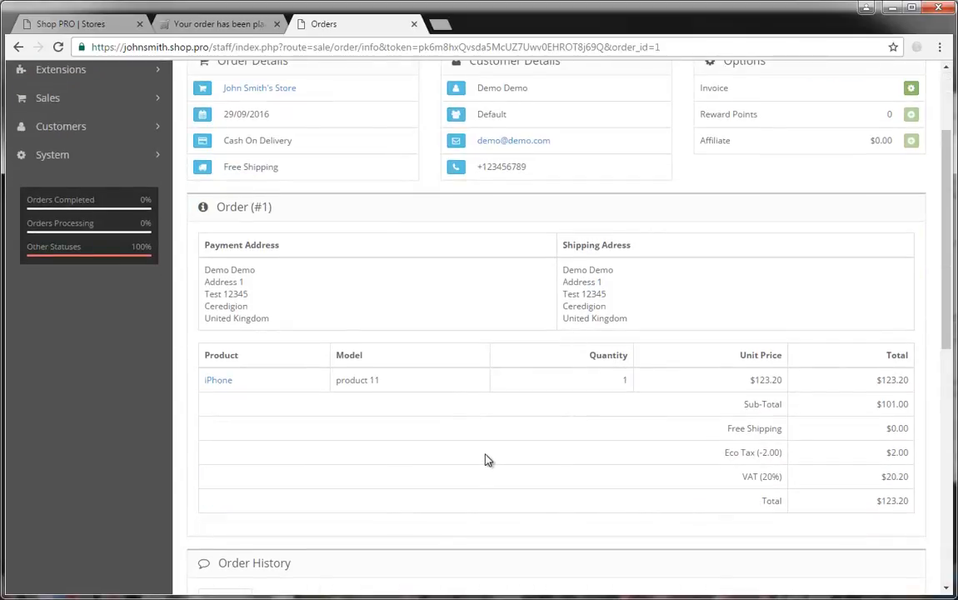
# Step: Open the placed order for editing and check the available Store and Currency choices in its customer details
pyautogui.scroll(2, 489, 456)
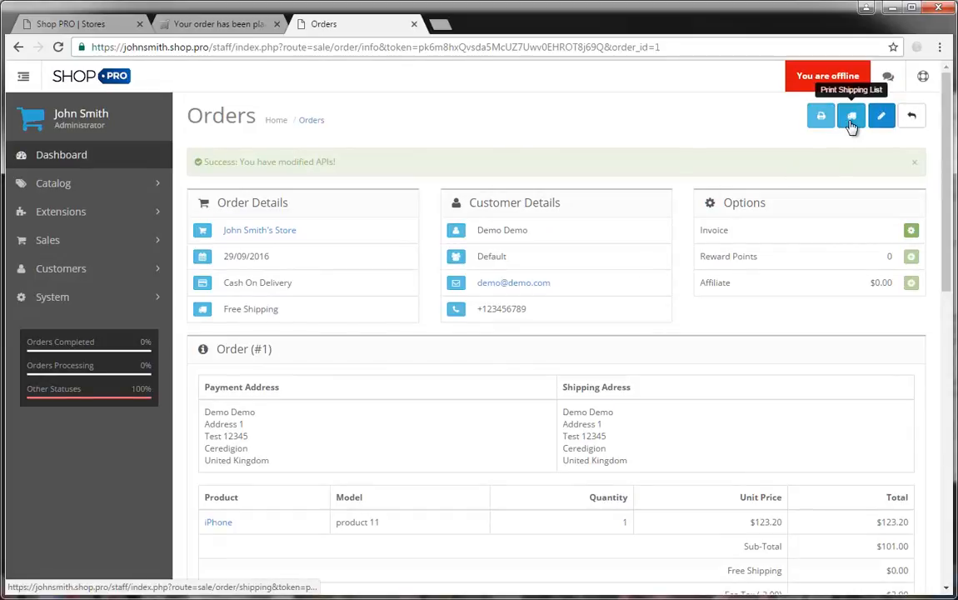
pyautogui.click(886, 128)
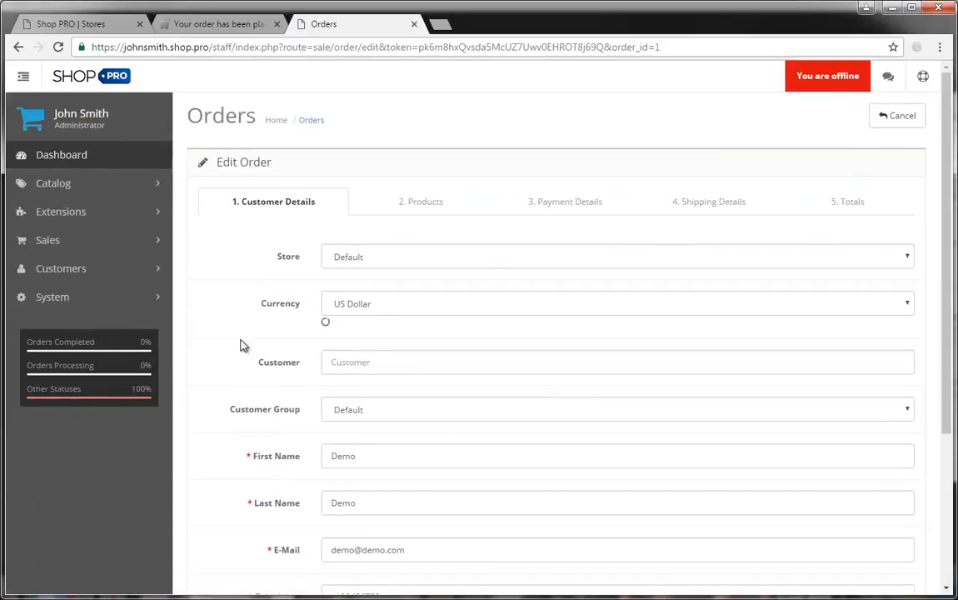
pyautogui.scroll(-2, 243, 345)
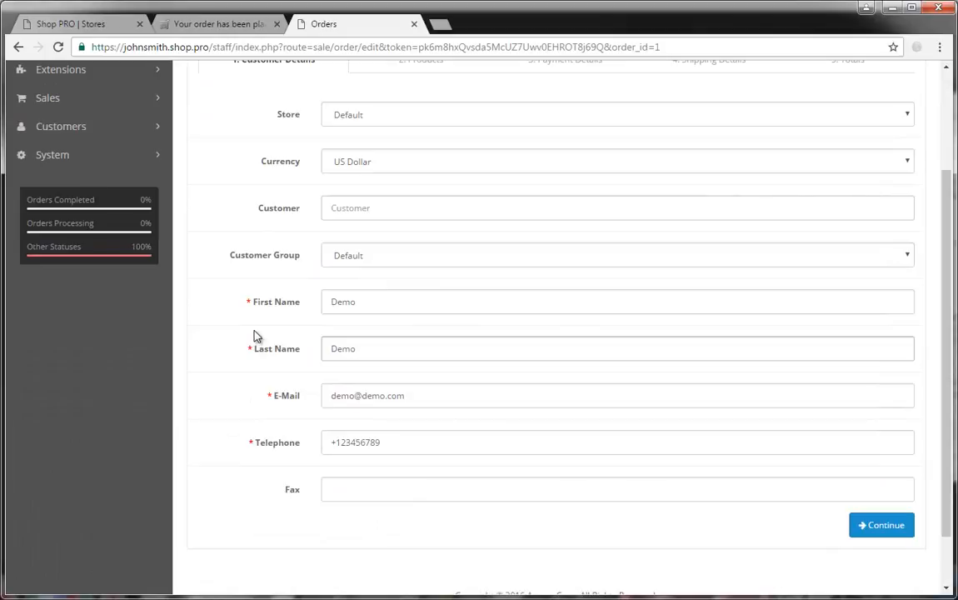
pyautogui.scroll(2, 280, 388)
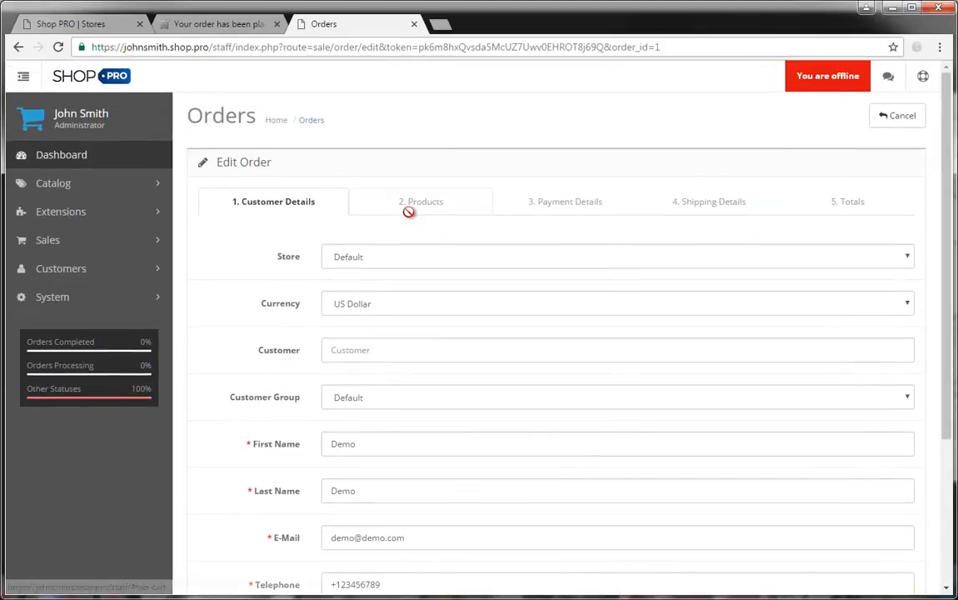
pyautogui.click(374, 260)
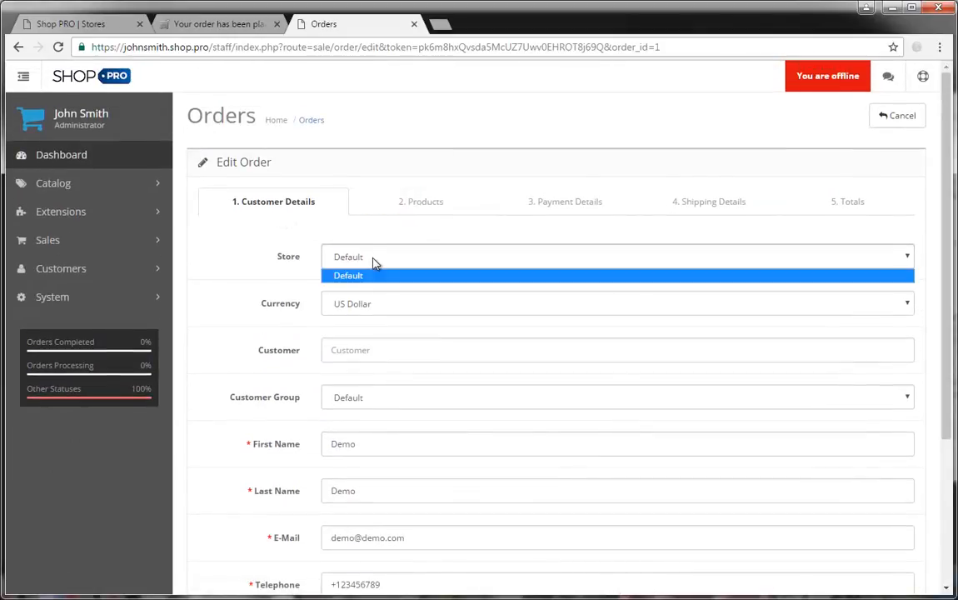
pyautogui.click(371, 274)
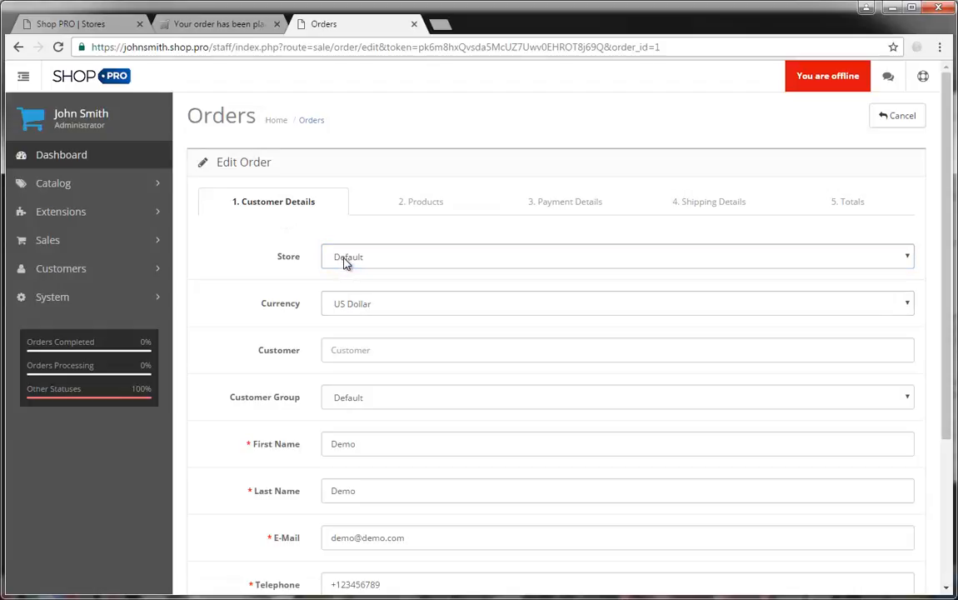
pyautogui.click(327, 306)
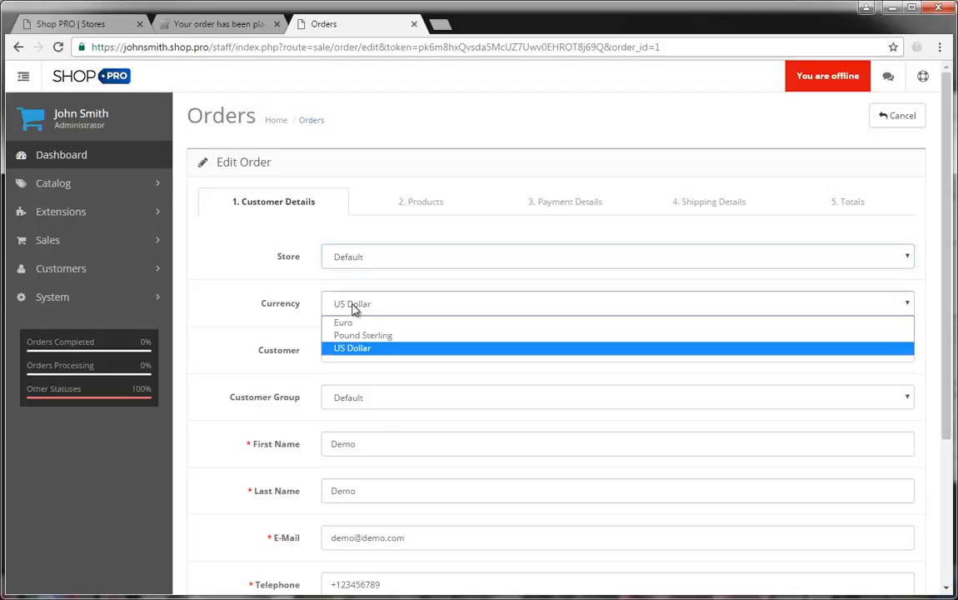
pyautogui.click(328, 307)
# Step: Review the order's customer, customer group and contact fields, keep them as they are, and proceed to its products
pyautogui.click(332, 350)
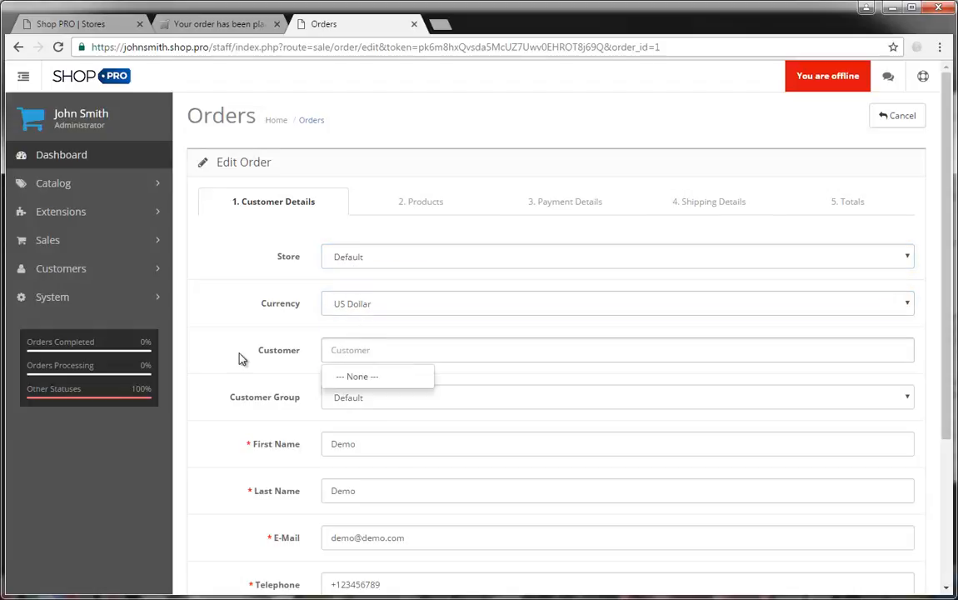
pyautogui.scroll(-3, 250, 375)
pyautogui.click(296, 142)
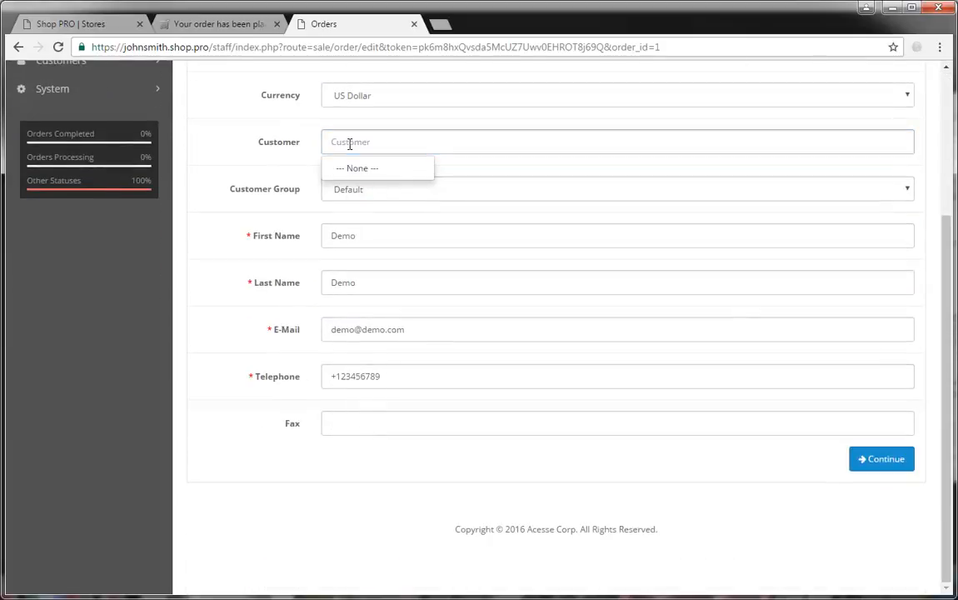
pyautogui.click(415, 197)
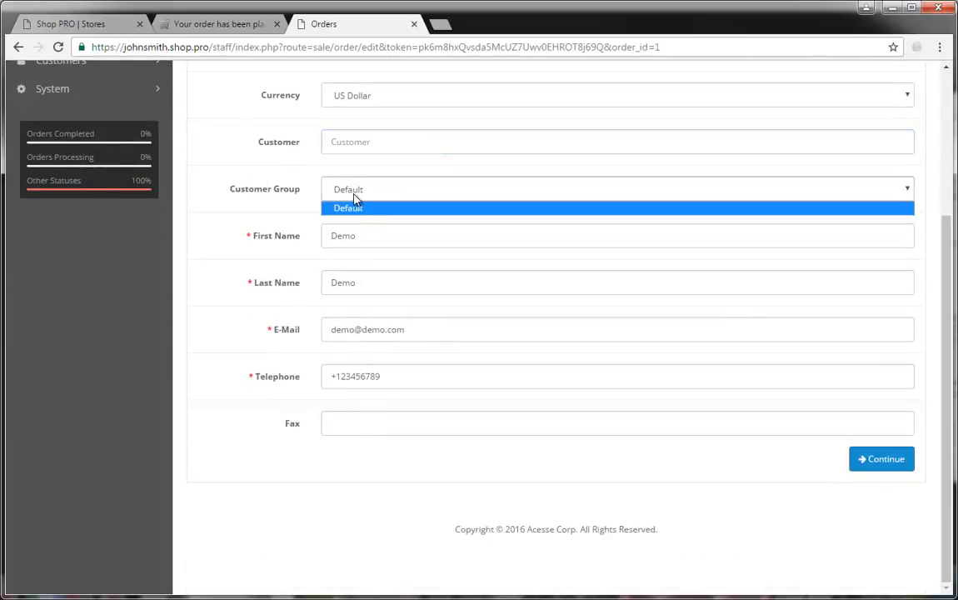
pyautogui.click(415, 197)
pyautogui.click(301, 196)
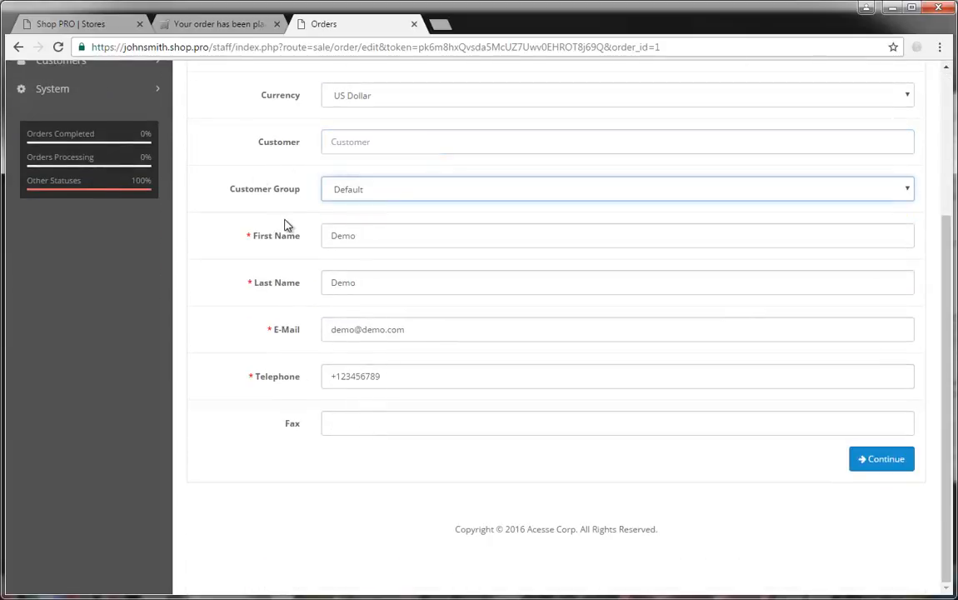
pyautogui.click(342, 236)
pyautogui.click(450, 283)
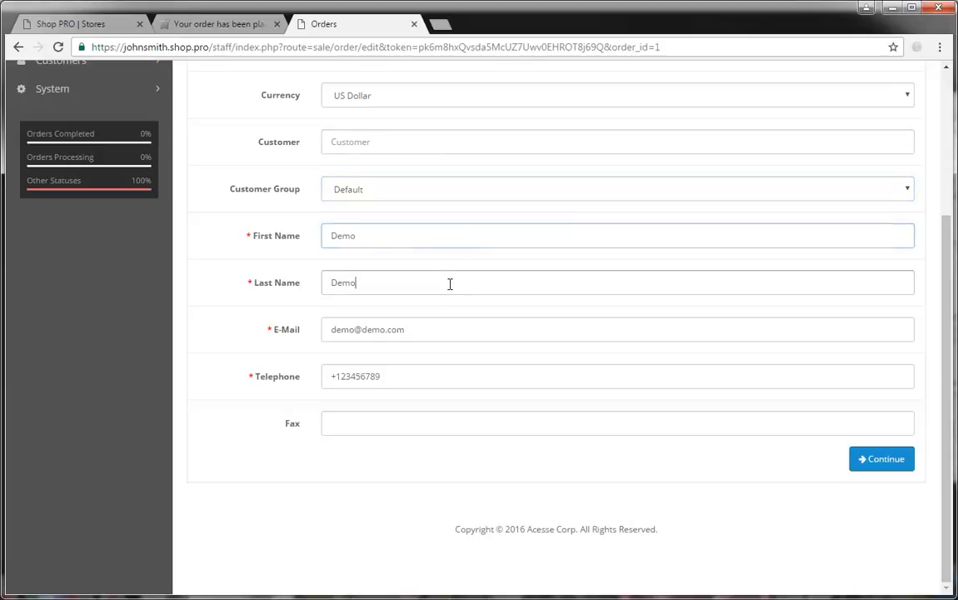
pyautogui.click(453, 329)
pyautogui.click(413, 384)
pyautogui.click(857, 463)
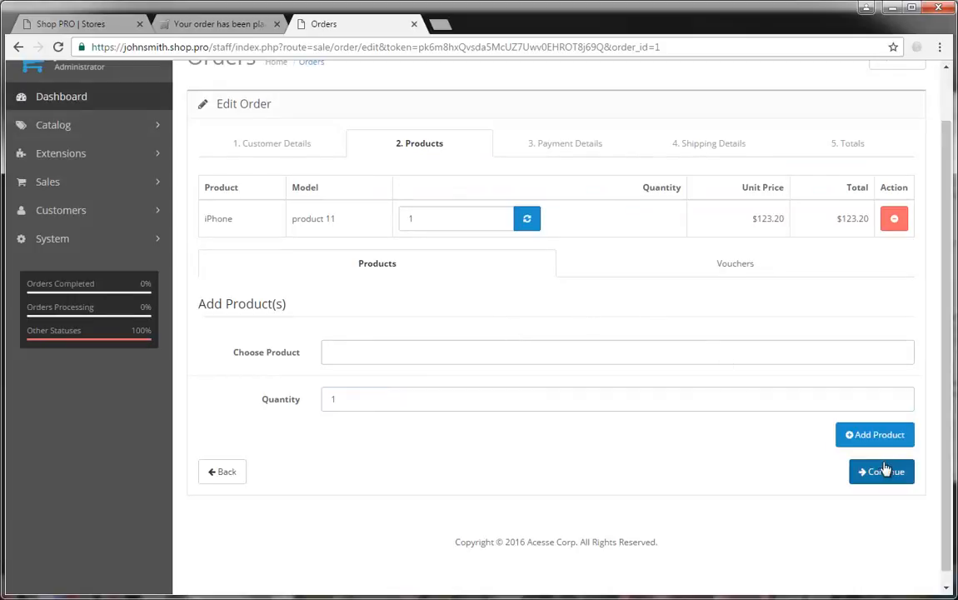
# Step: Proceed through the order's products, payment details and shipping details without changes to reach the totals
pyautogui.click(886, 474)
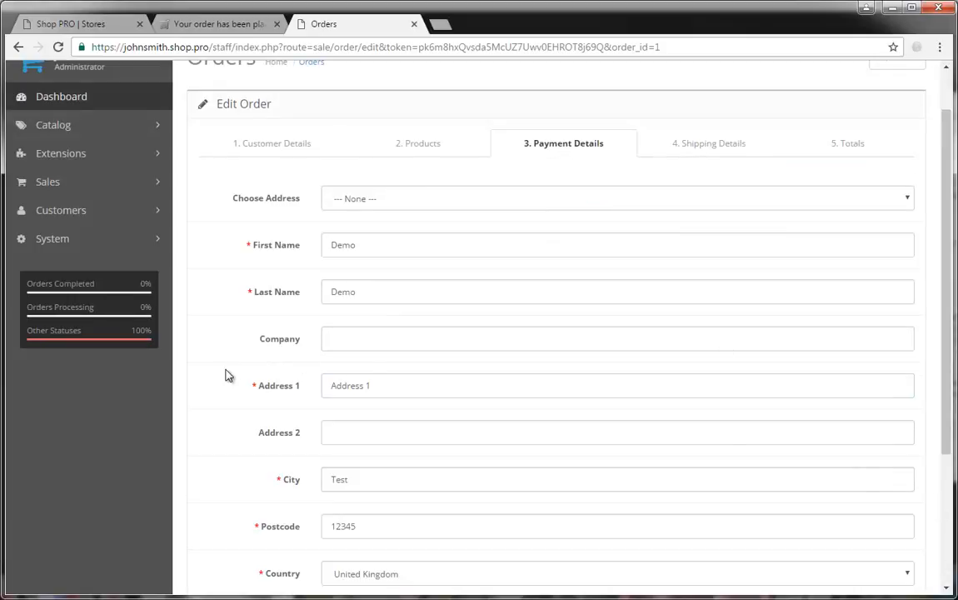
pyautogui.scroll(-3, 256, 390)
pyautogui.scroll(-2, 625, 454)
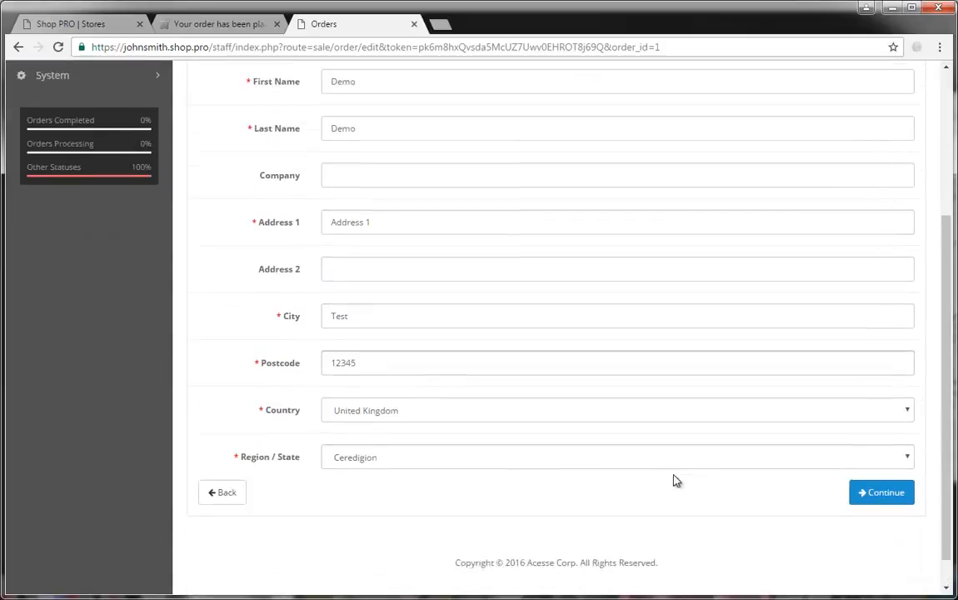
pyautogui.click(861, 465)
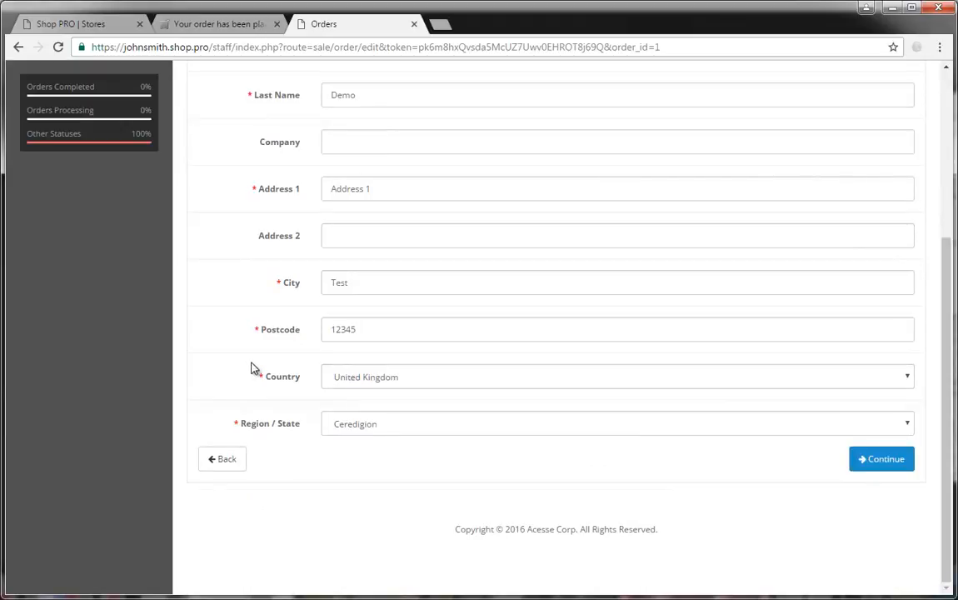
pyautogui.scroll(4, 775, 445)
pyautogui.scroll(-3, 875, 479)
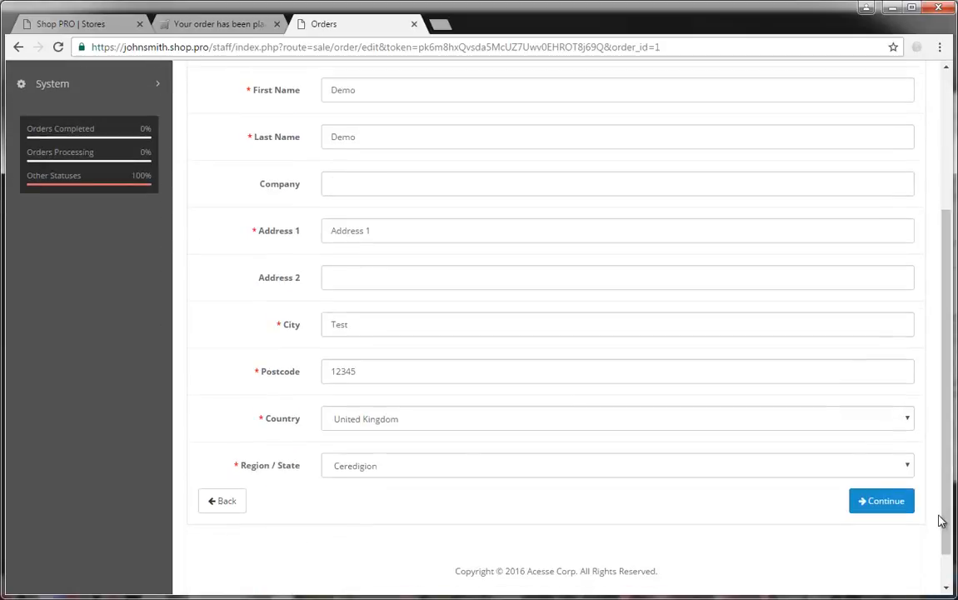
pyautogui.click(883, 510)
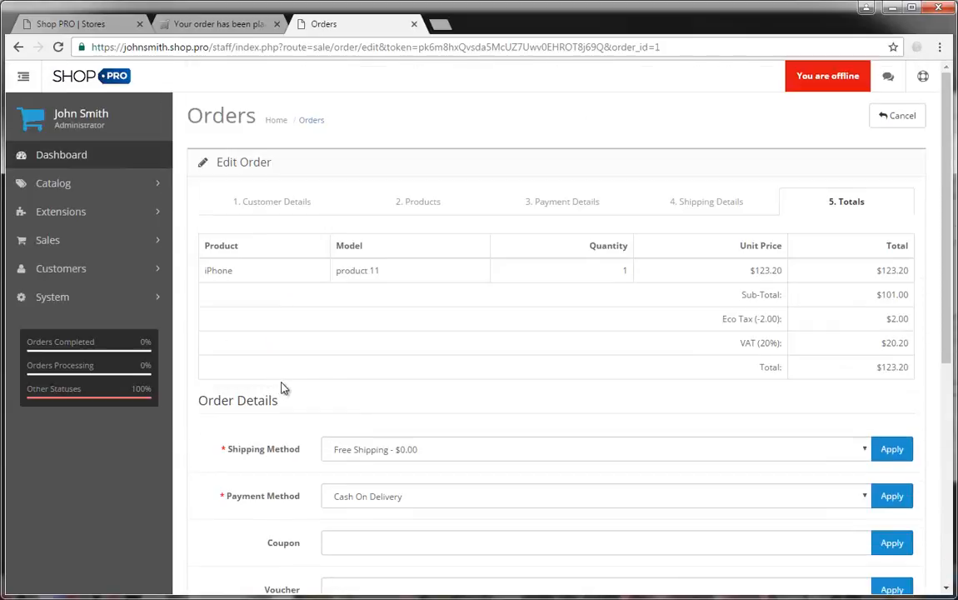
# Step: Examine the shipping and payment method choices in the order details, keeping Free Shipping and Cash On Delivery
pyautogui.scroll(-2, 350, 381)
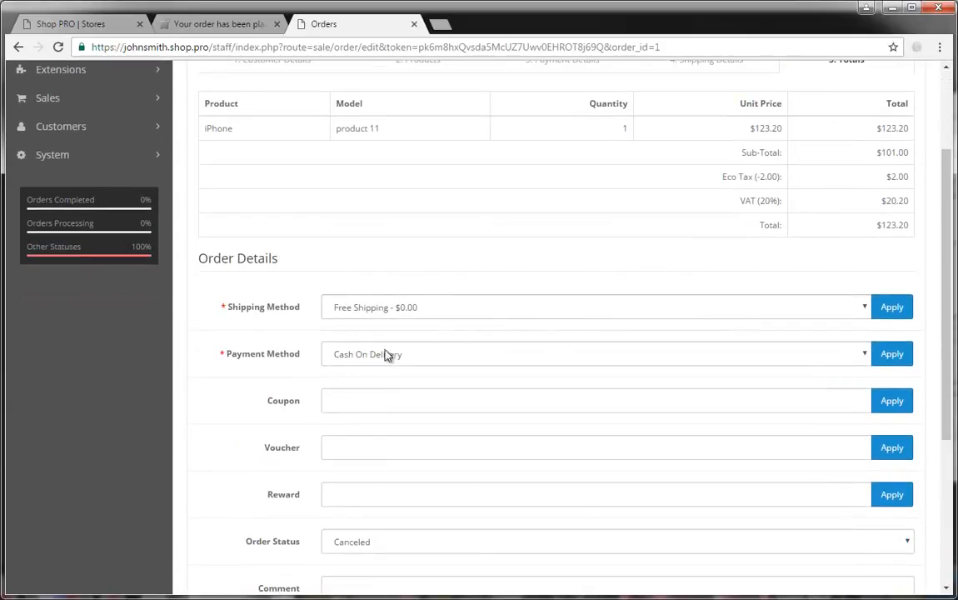
pyautogui.click(389, 310)
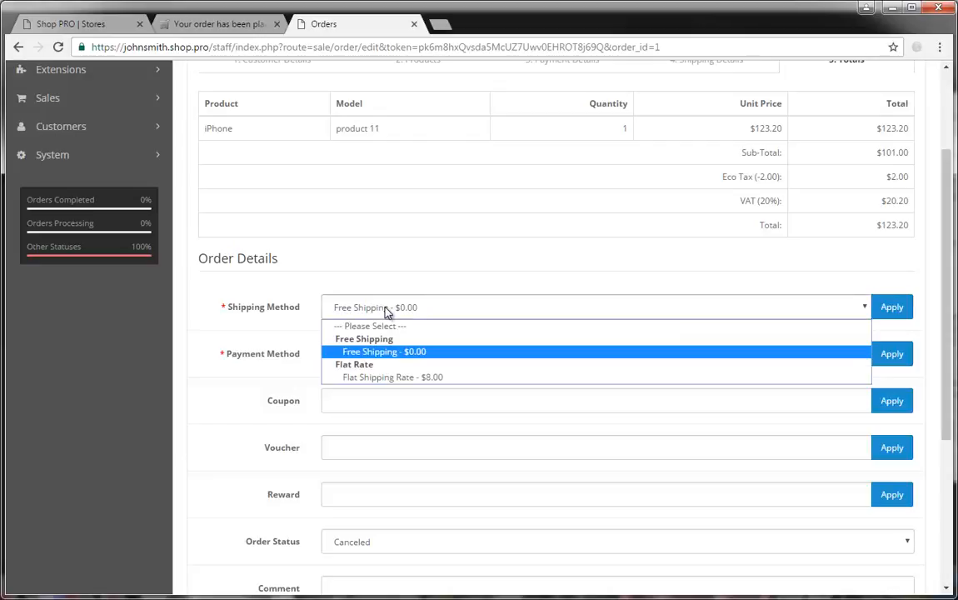
pyautogui.click(387, 312)
pyautogui.scroll(-3, 423, 345)
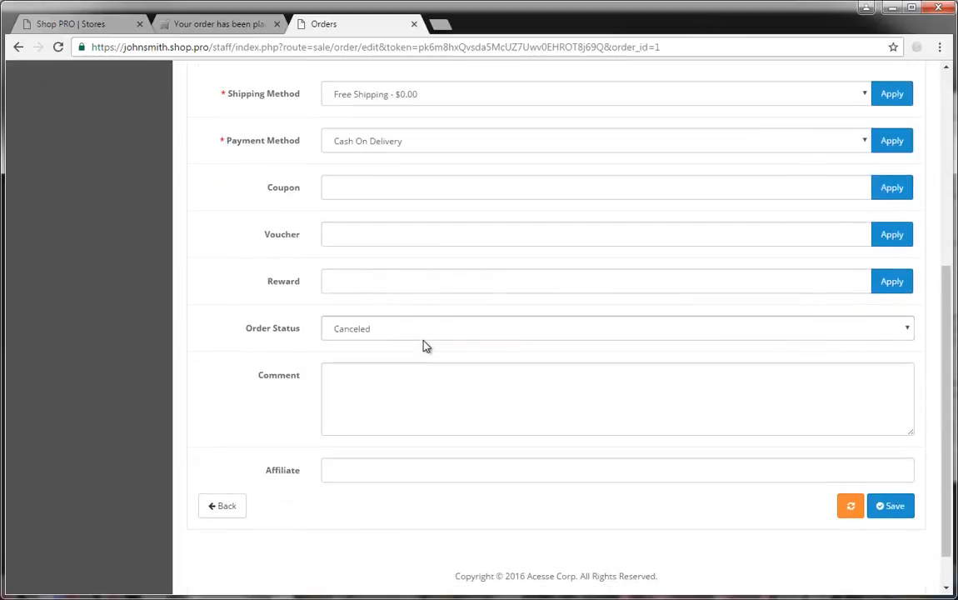
pyautogui.click(401, 150)
pyautogui.click(400, 147)
pyautogui.scroll(-1, 322, 331)
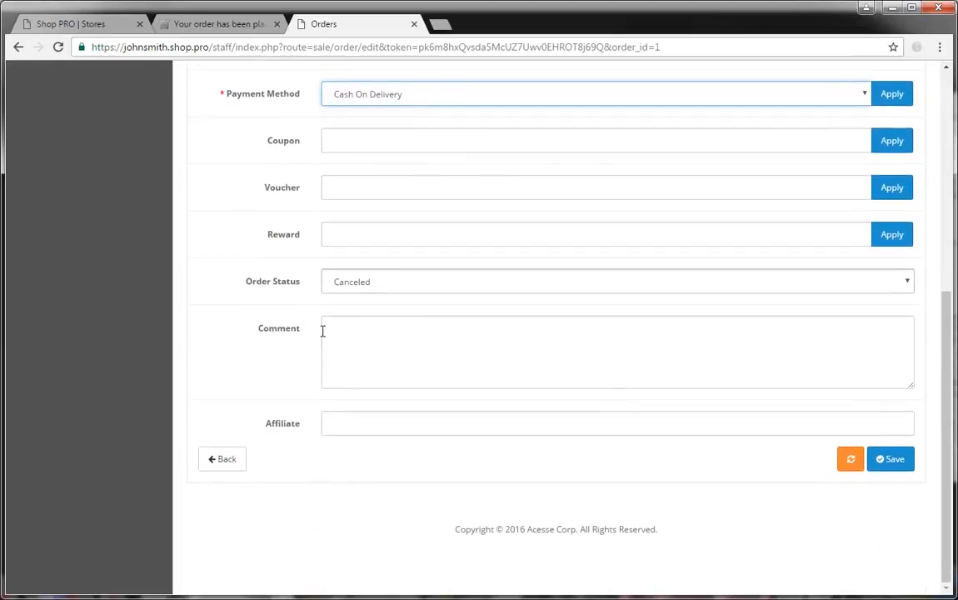
# Step: Set the order status to Processing and save the edited order
pyautogui.click(339, 278)
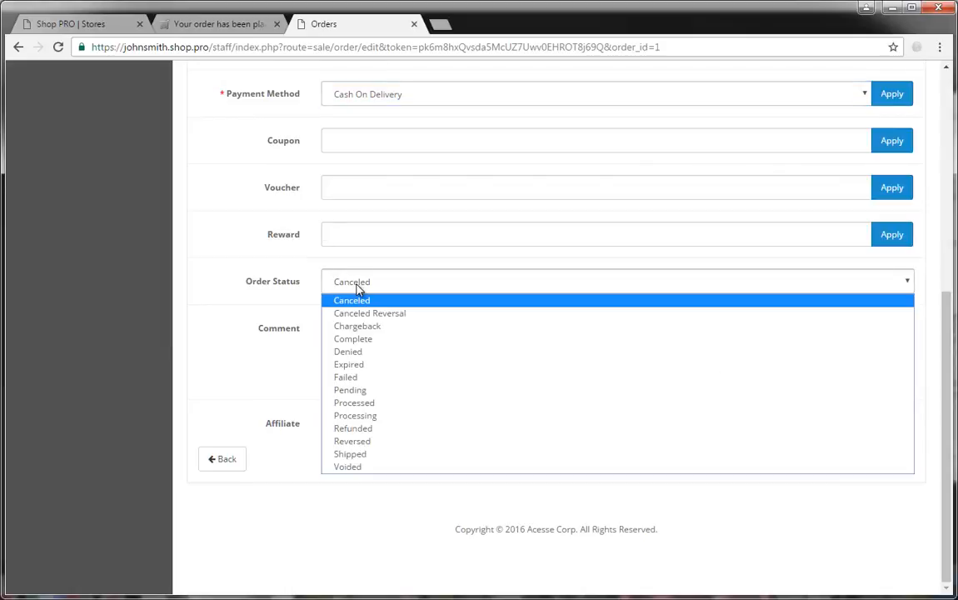
pyautogui.click(379, 416)
pyautogui.click(887, 459)
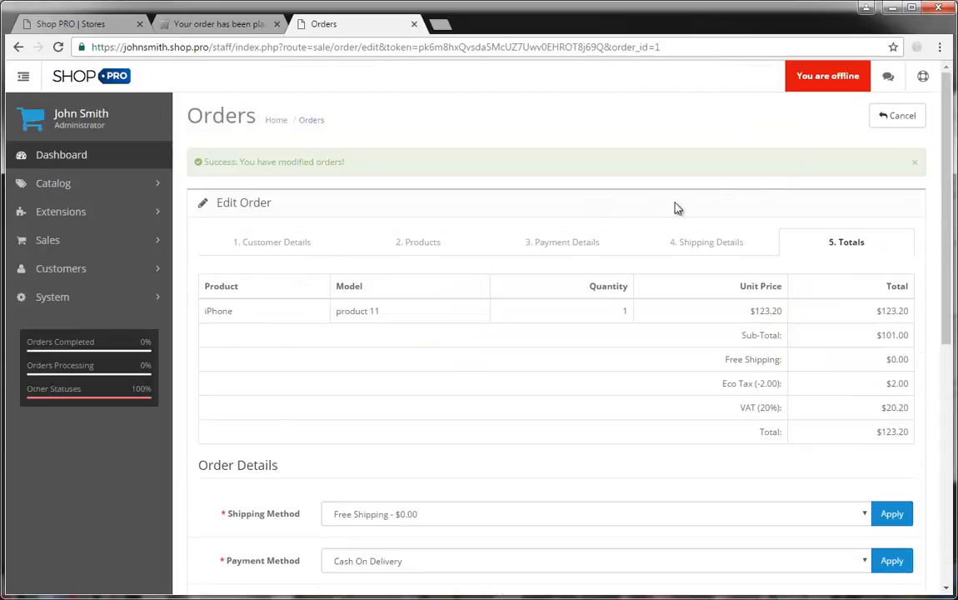
# Step: Leave the order editor for the order list and check the status of the edited order
pyautogui.click(896, 115)
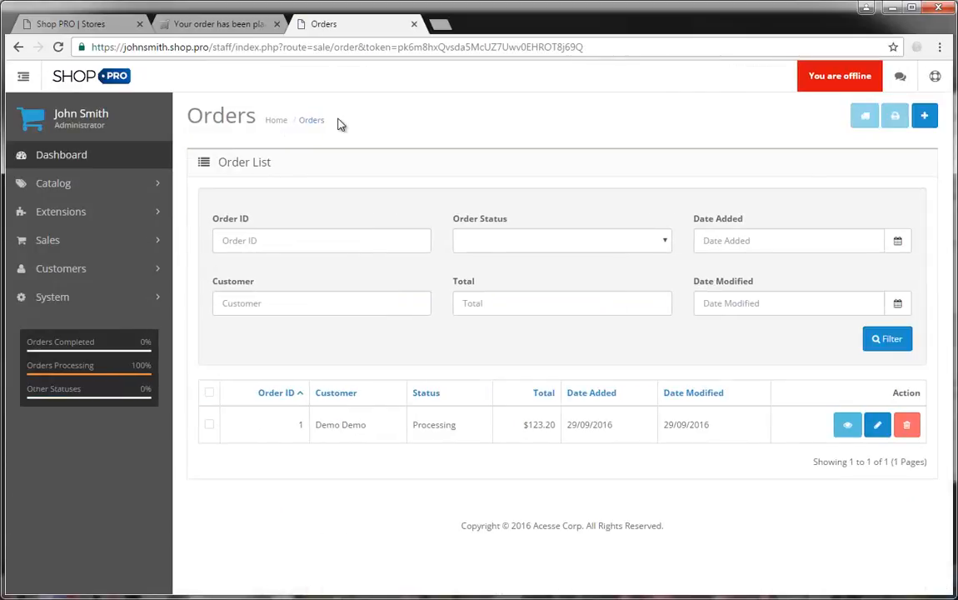
pyautogui.click(314, 121)
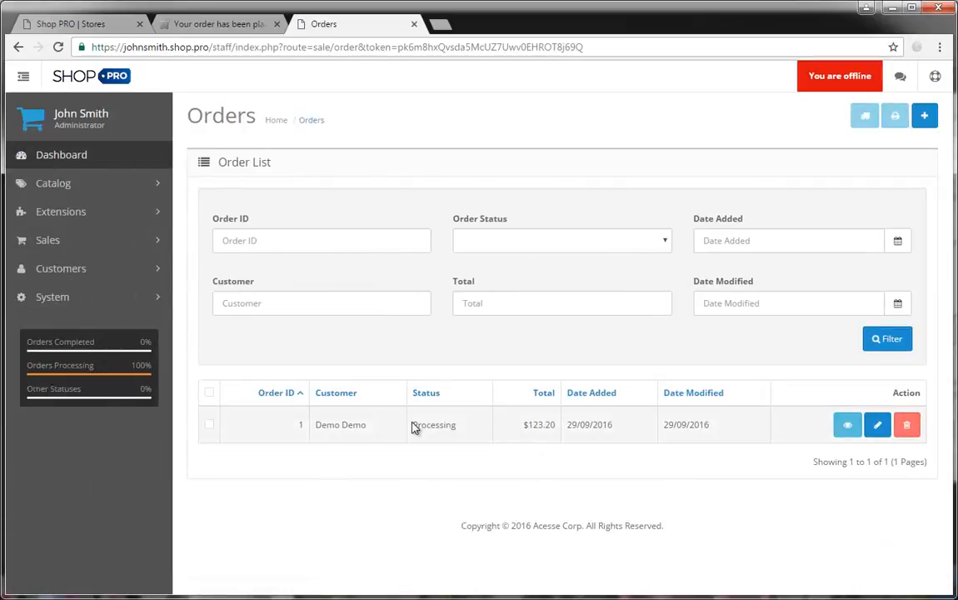
pyautogui.moveTo(414, 427); pyautogui.dragTo(464, 431)
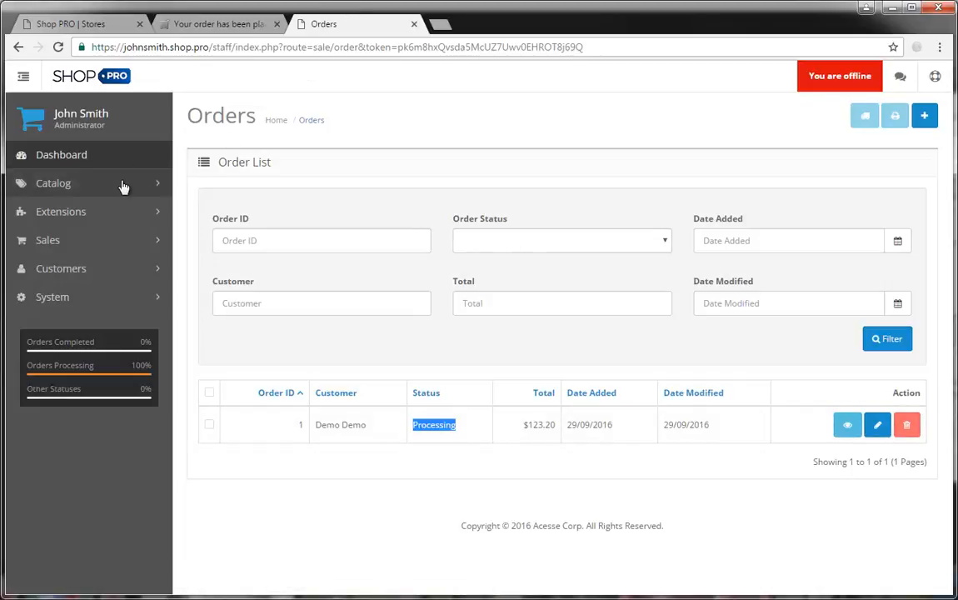
# Step: Switch to the storefront and go from the order success page to the store's home page
pyautogui.click(206, 26)
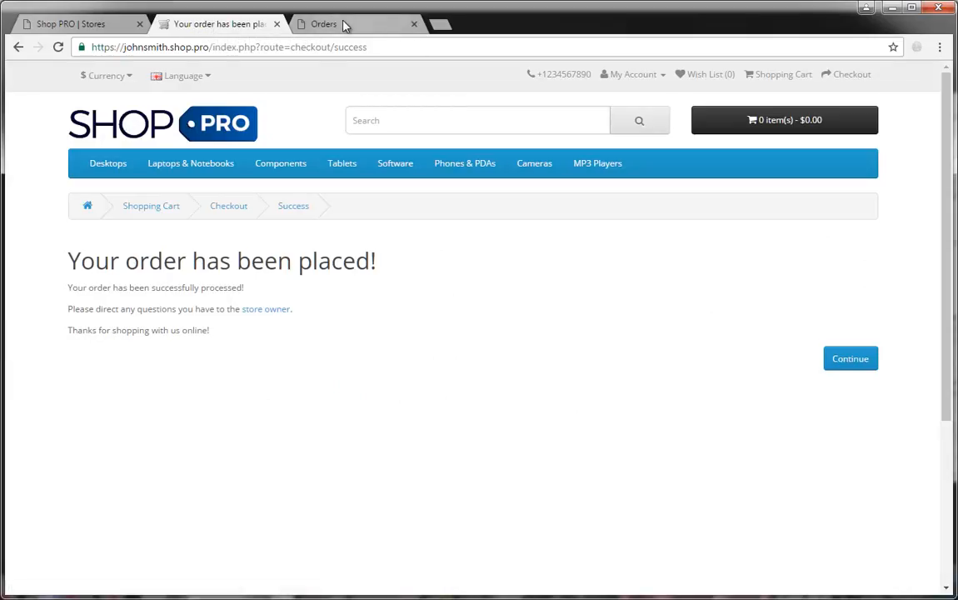
pyautogui.click(126, 121)
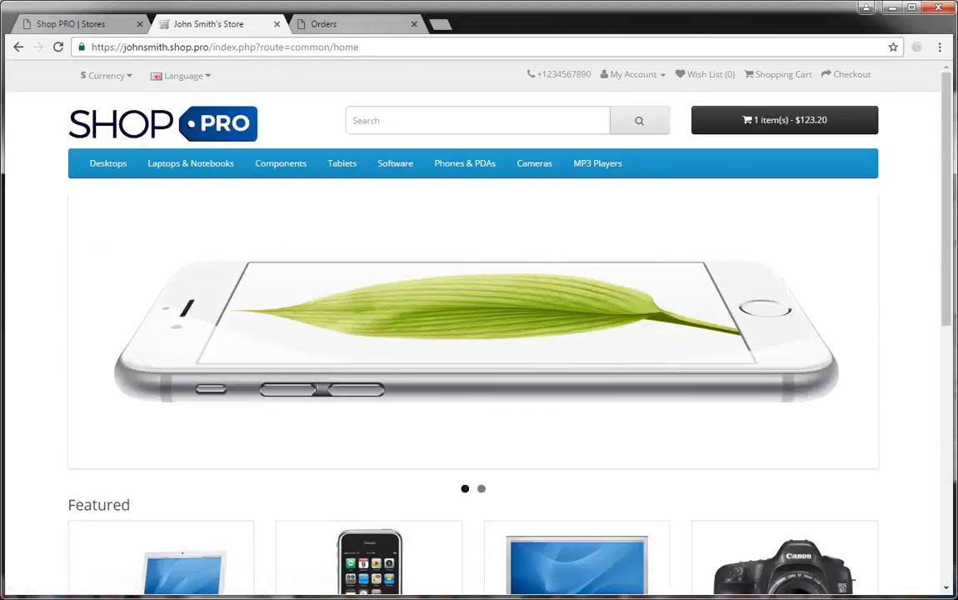